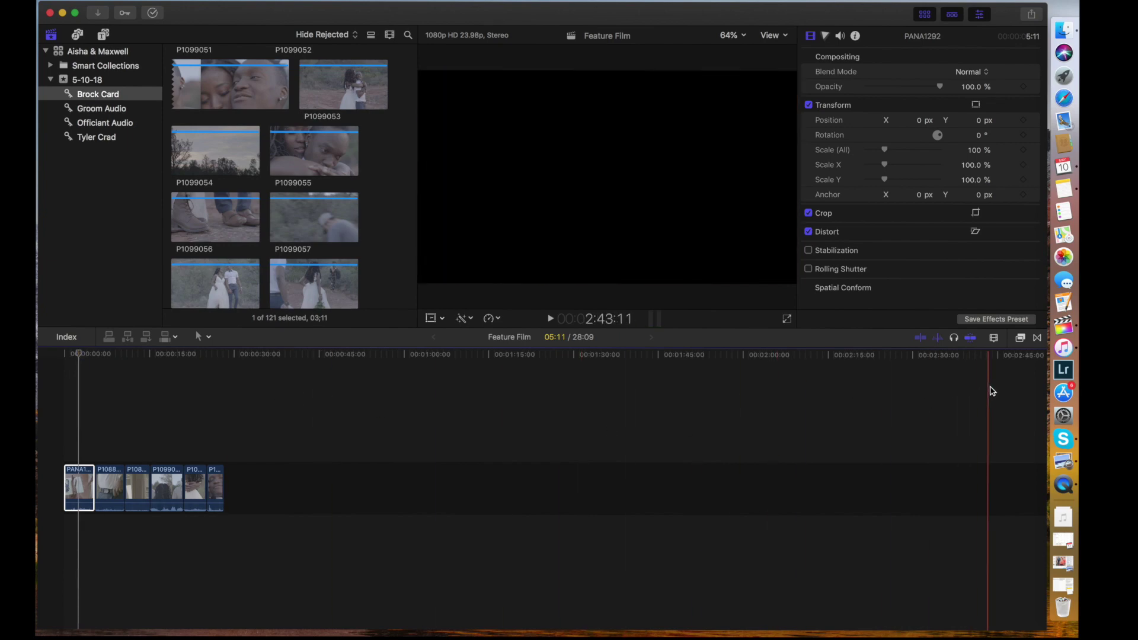
Search the effects for 'lut' and apply Custom LUT to clip PANA1292
click(1020, 339)
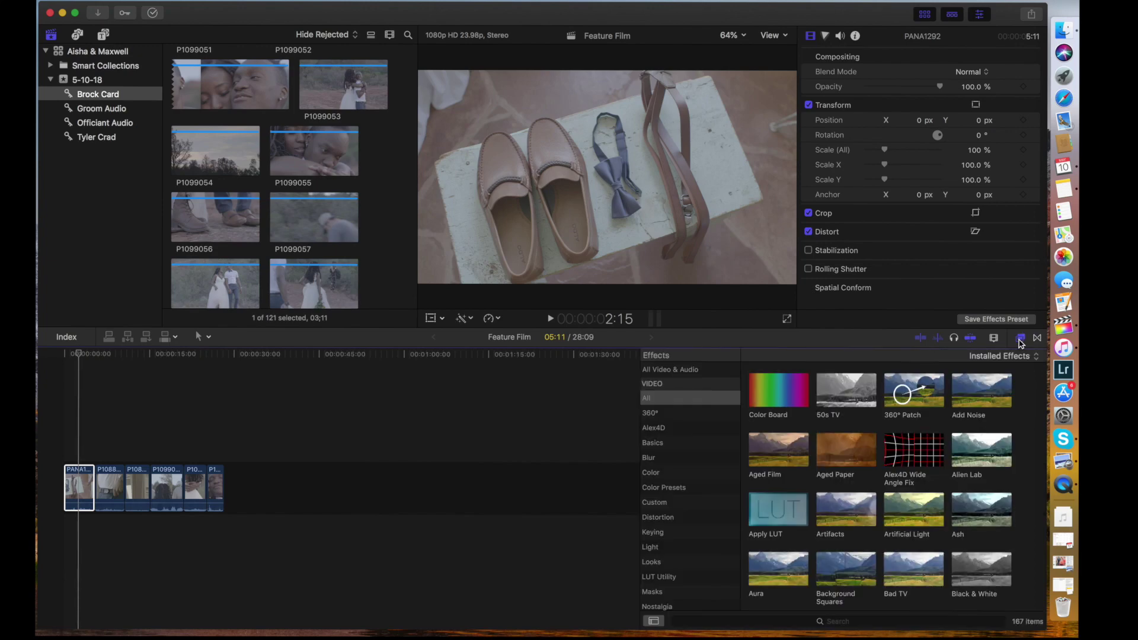
click(865, 620)
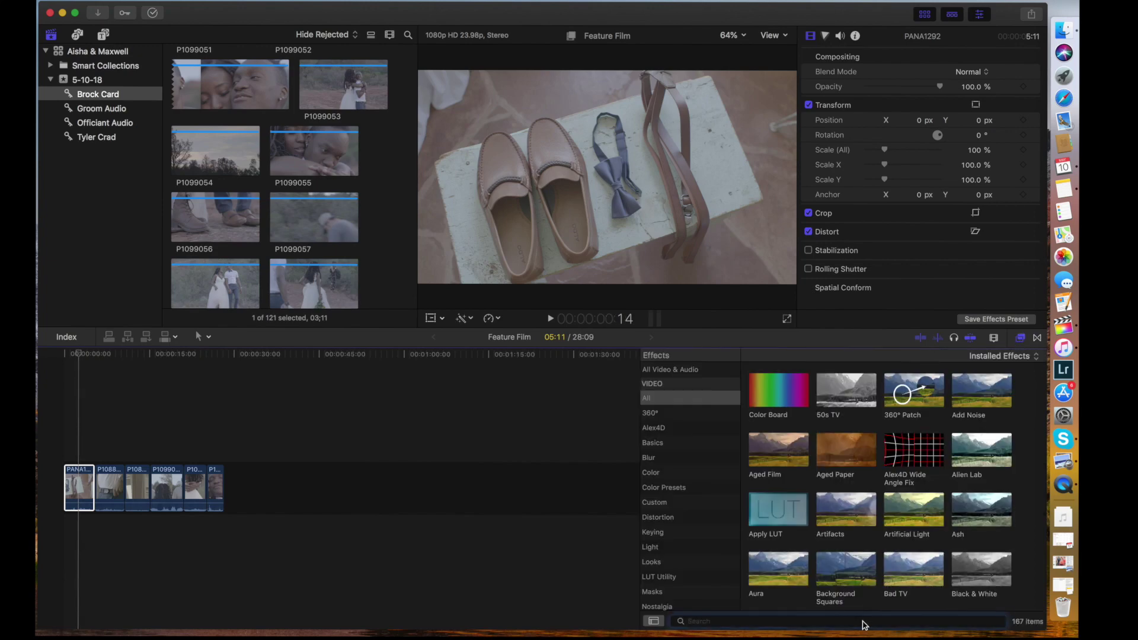
text(lut)
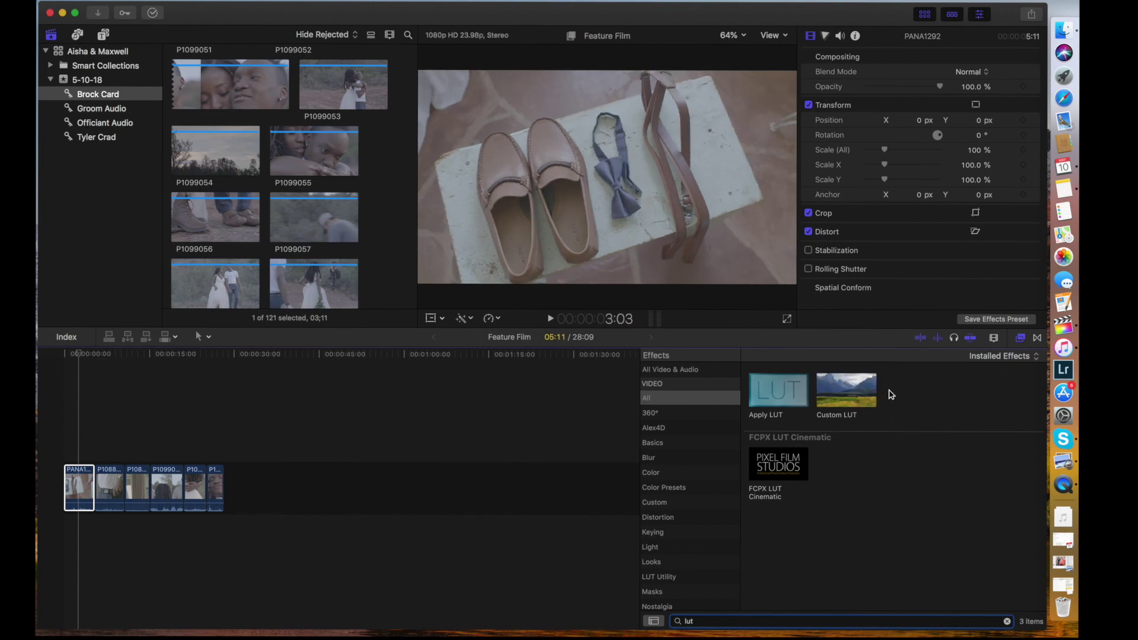
double_click(852, 396)
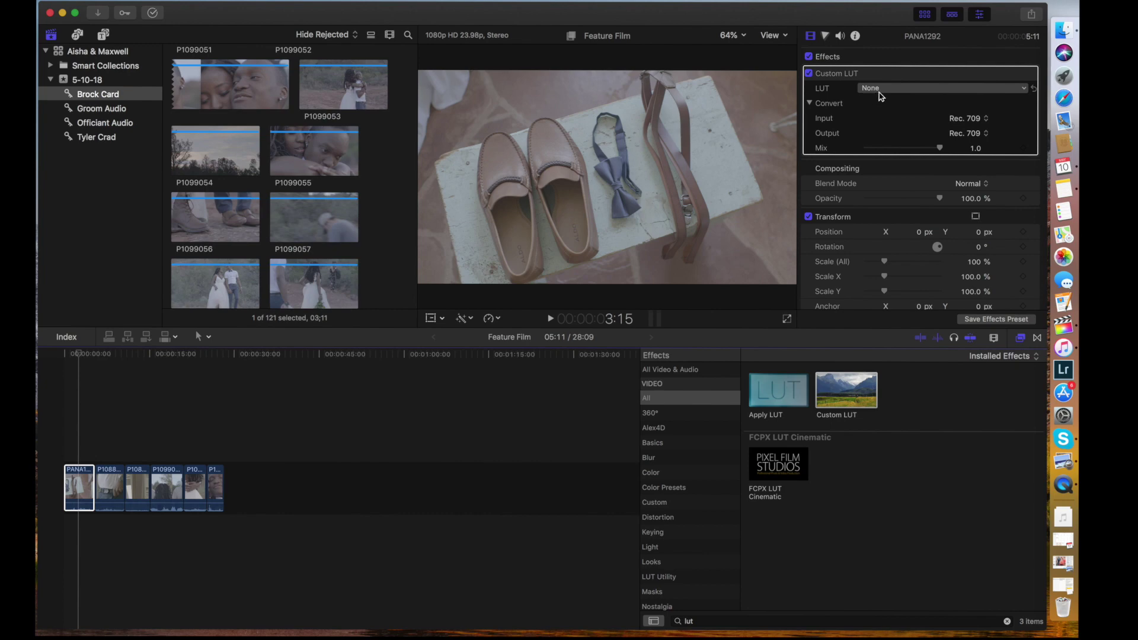
Load the Desktop > BLUELUTS PACK 4 > LUT FILES folder as a custom LUT source
click(883, 89)
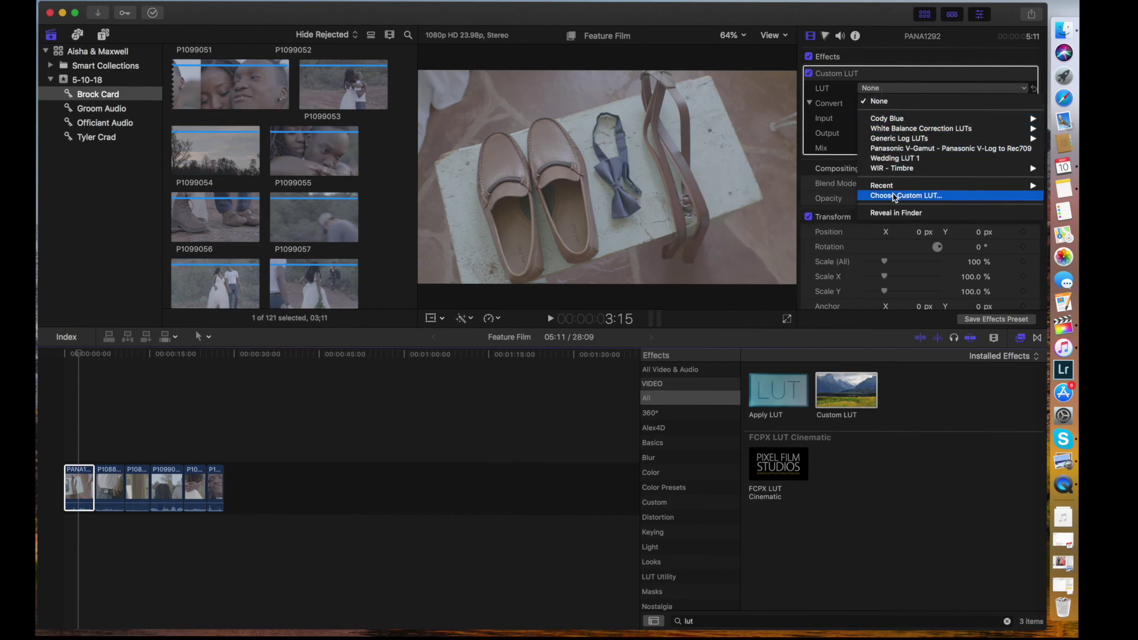
click(895, 198)
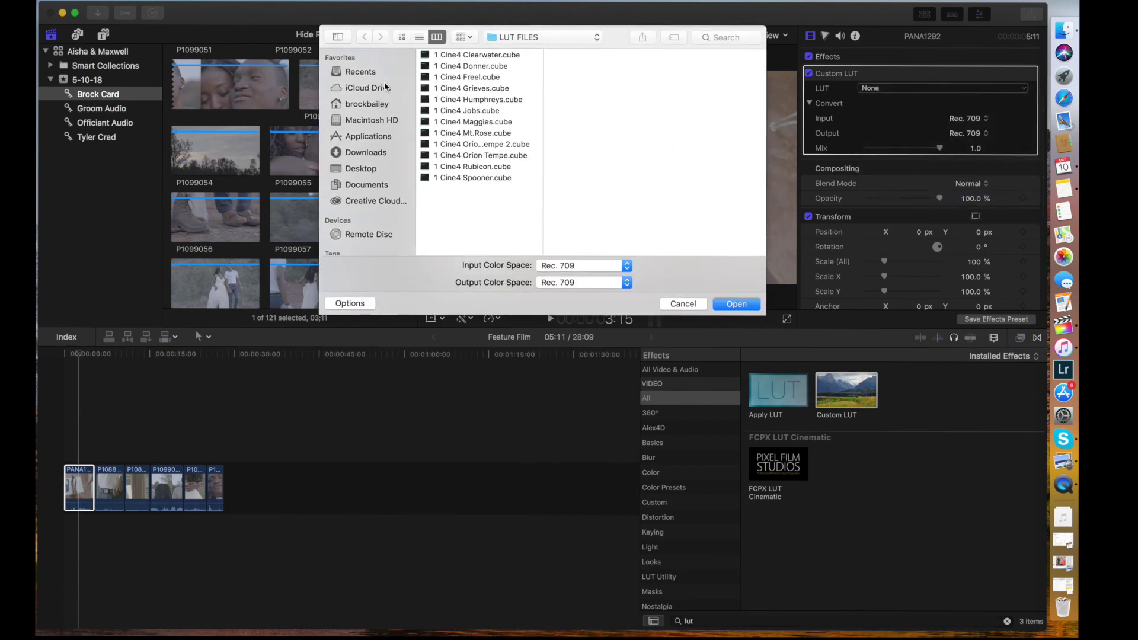
click(362, 169)
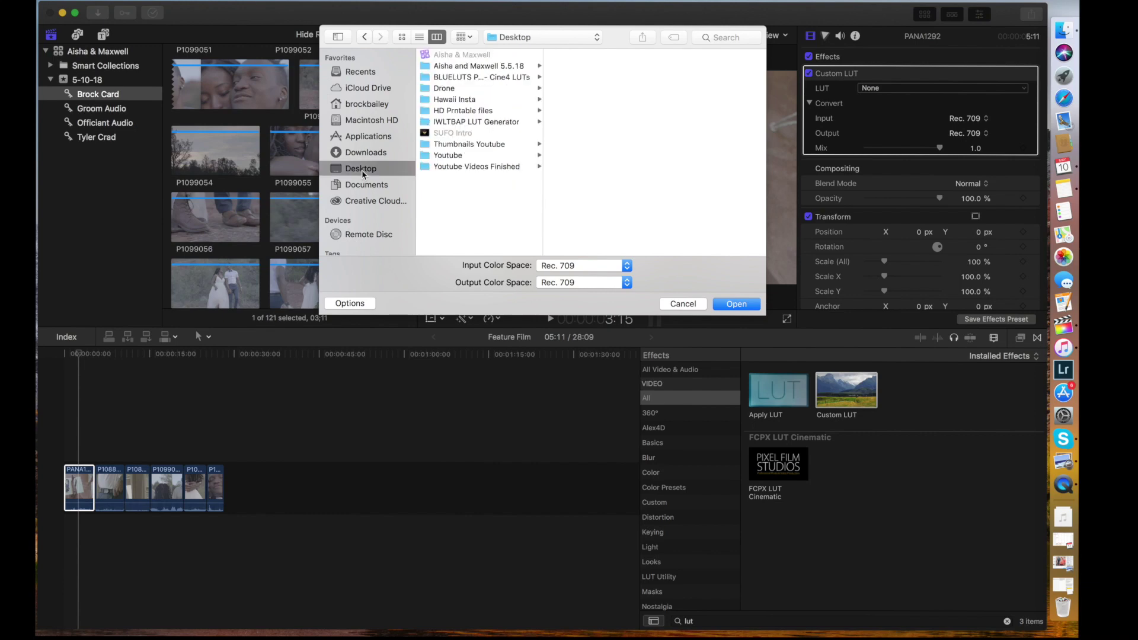
click(483, 78)
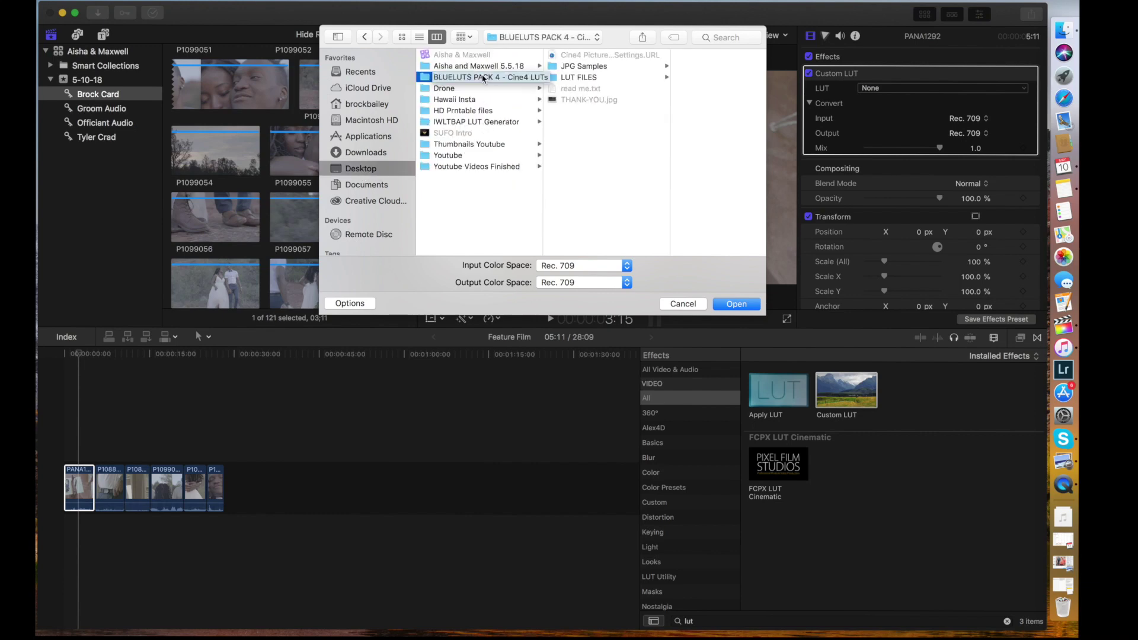
click(578, 77)
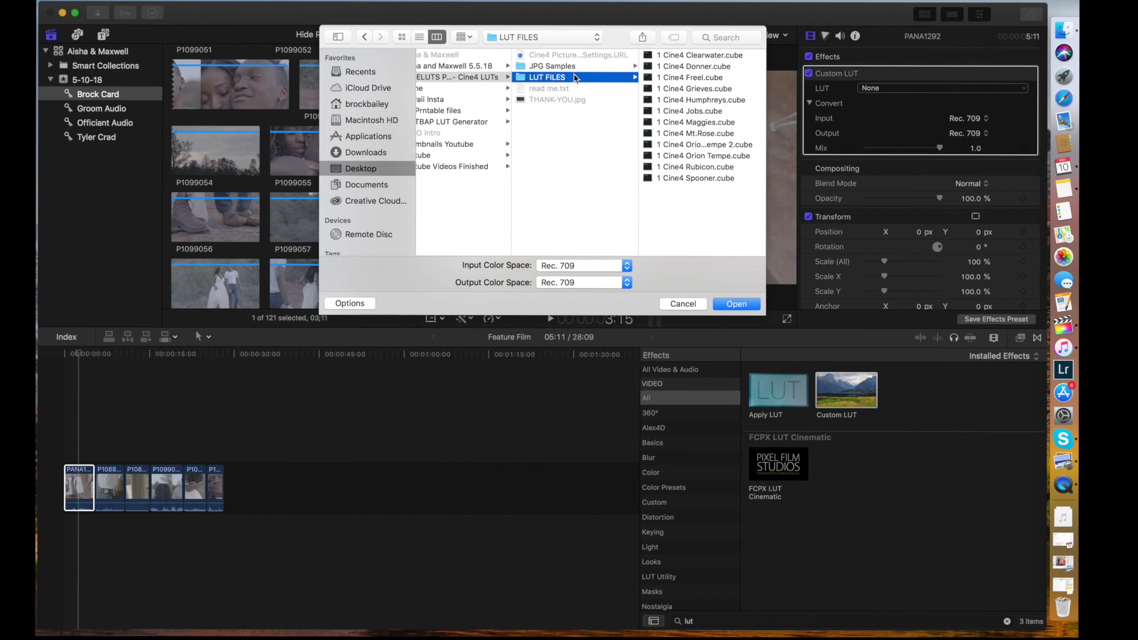
click(729, 308)
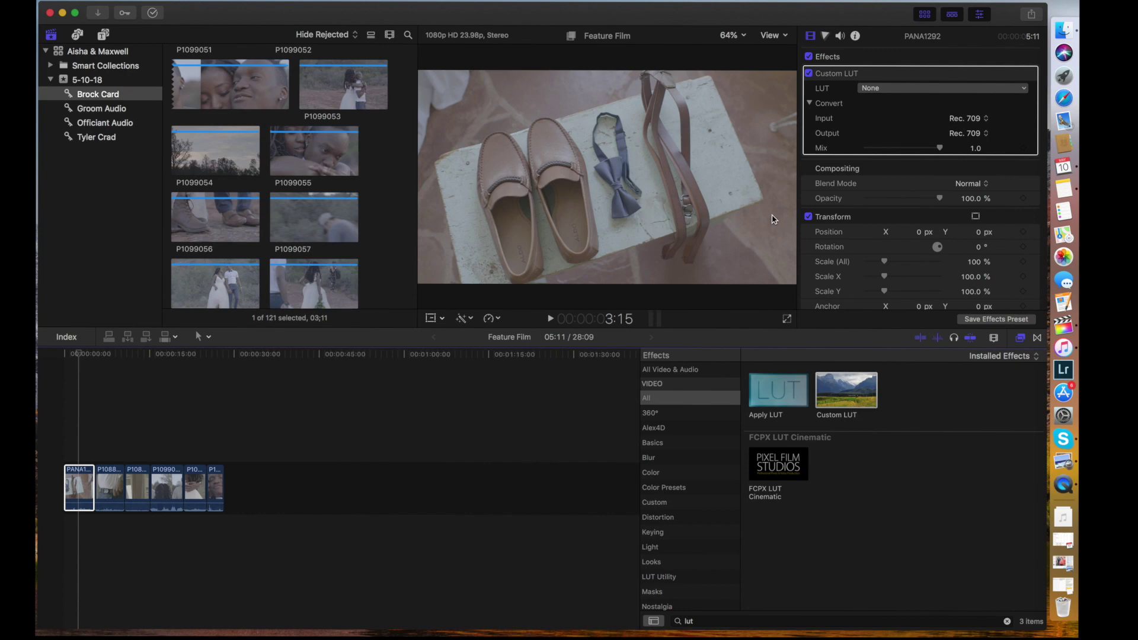
Set the Custom LUT to 1 Cine4 Orion Tempe and bring up the Color Board
click(939, 92)
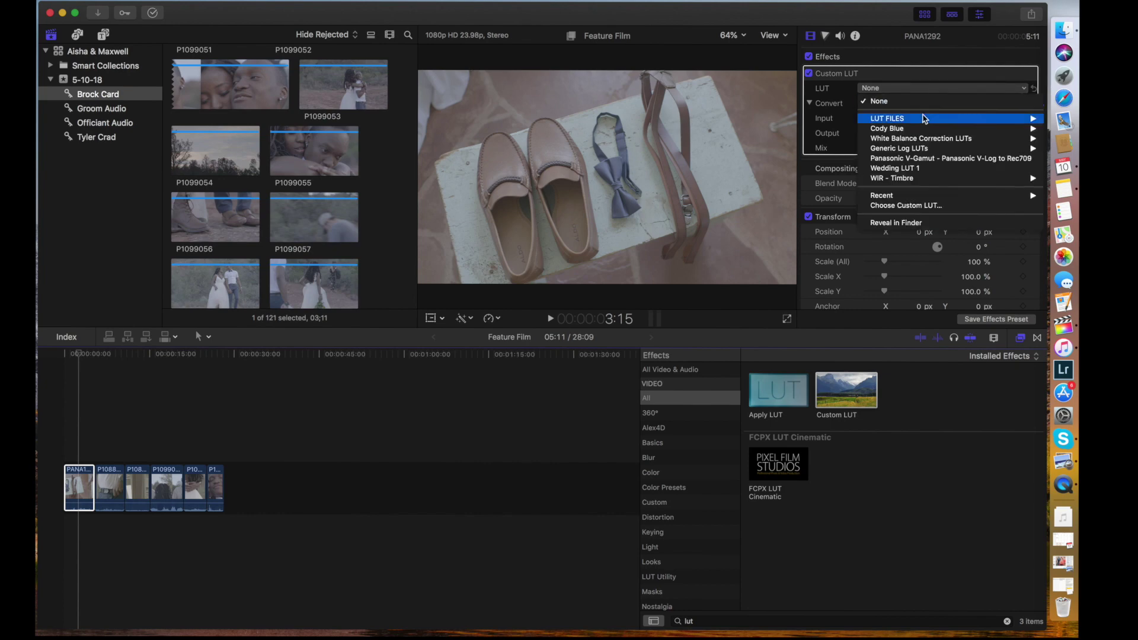
mouse_move(925, 119)
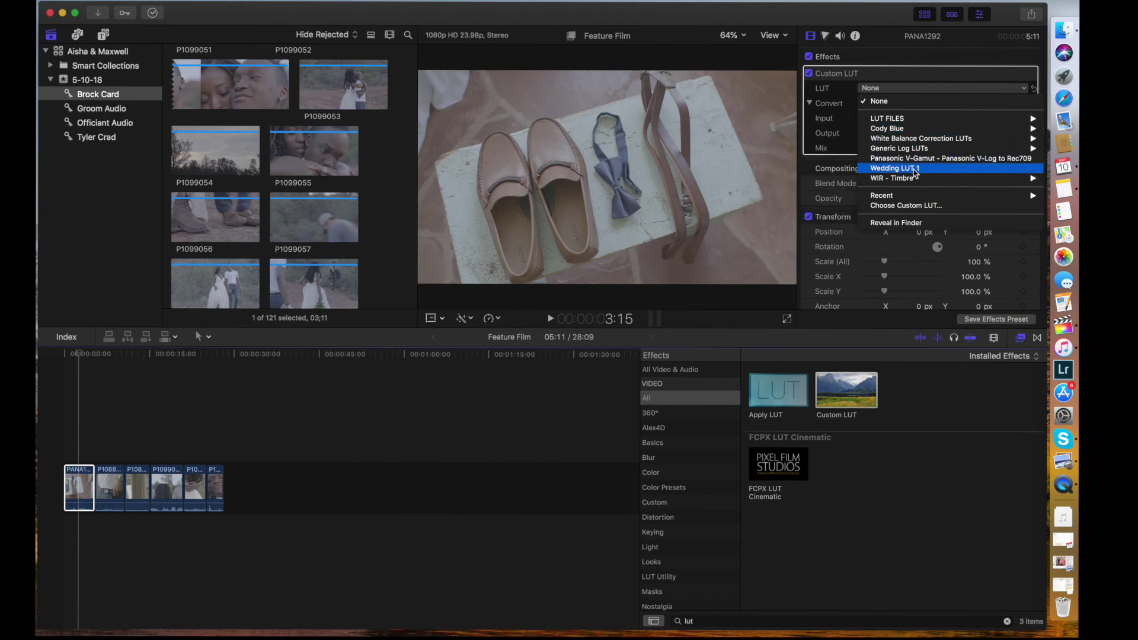
mouse_move(917, 181)
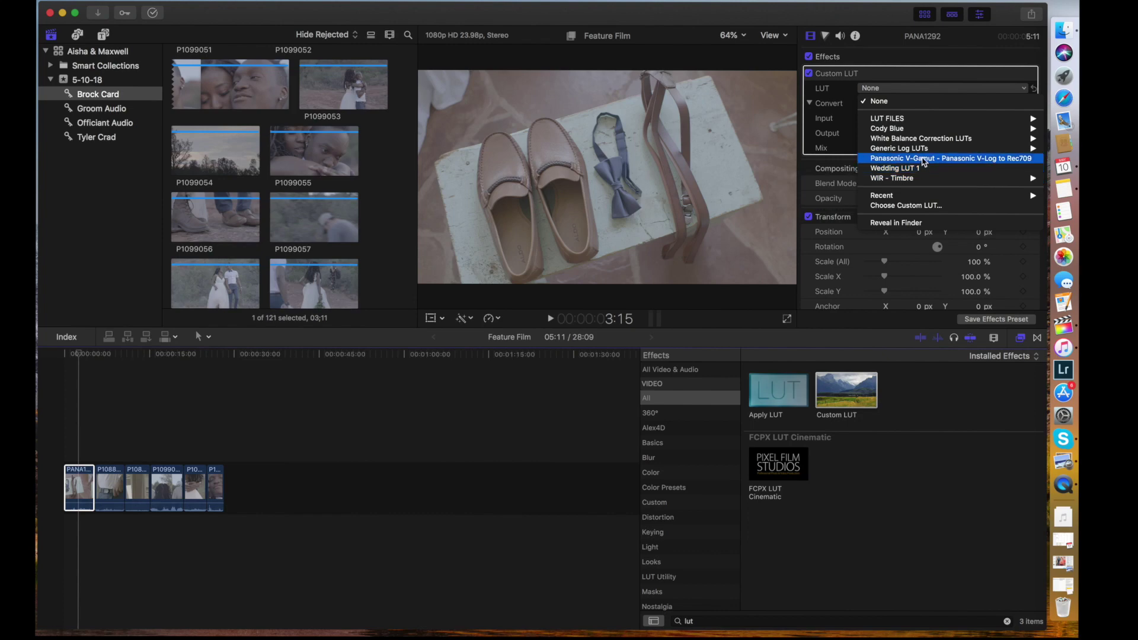
mouse_move(923, 152)
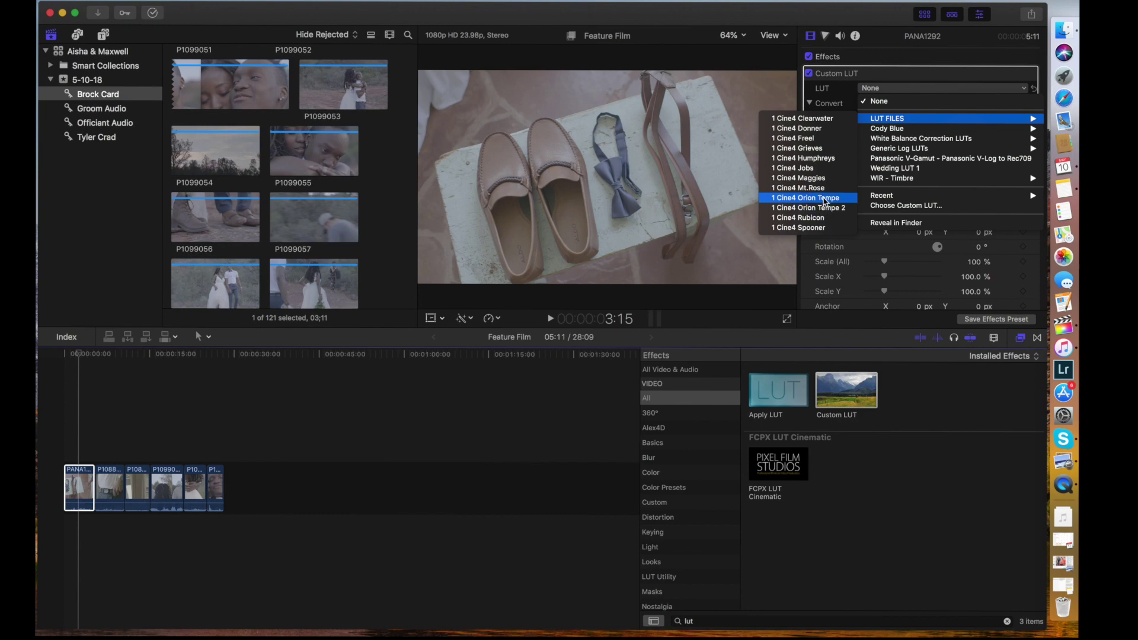
click(826, 200)
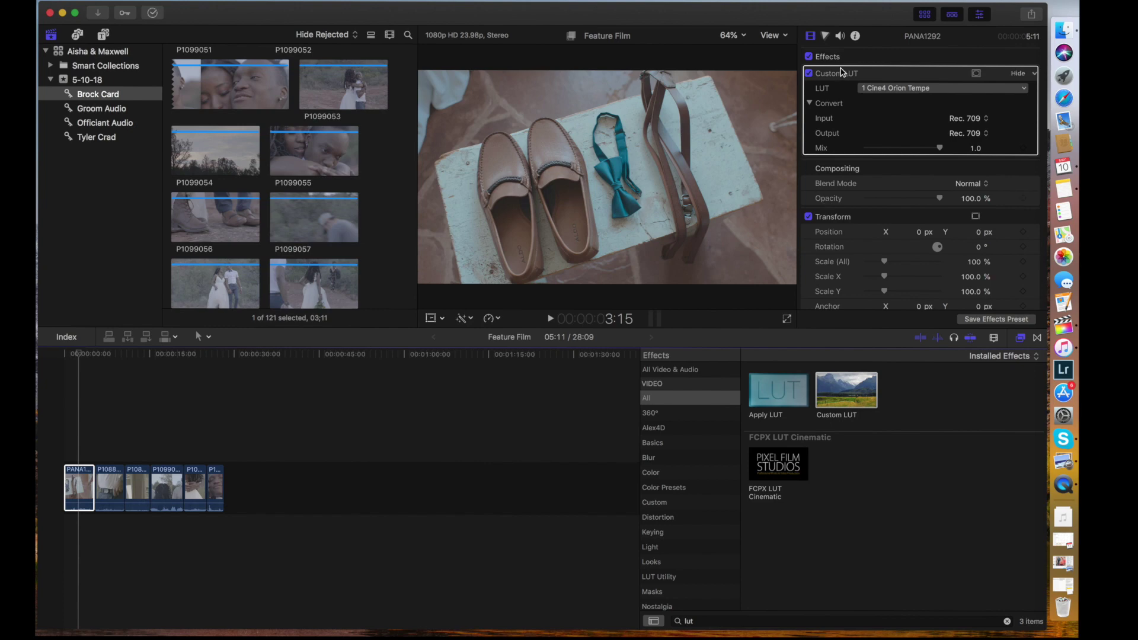
click(826, 36)
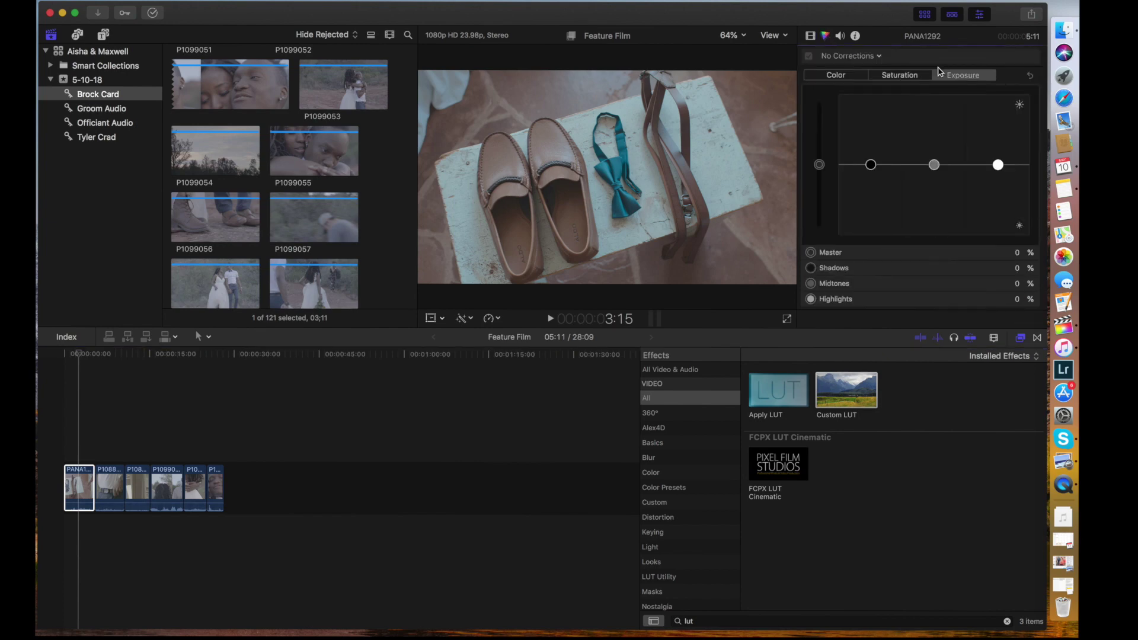
Set Shadows to -15%, Highlights to 29%, Master saturation to 53%, then add Color Curves
drag(871, 164, 870, 175)
drag(999, 164, 998, 144)
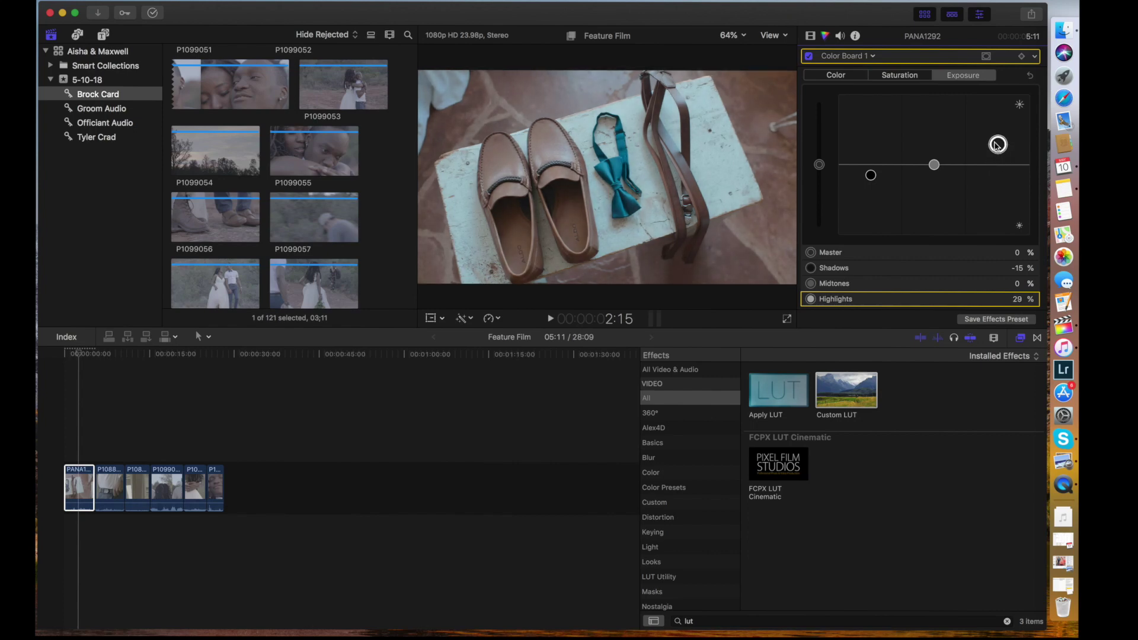
click(896, 75)
drag(819, 164, 817, 132)
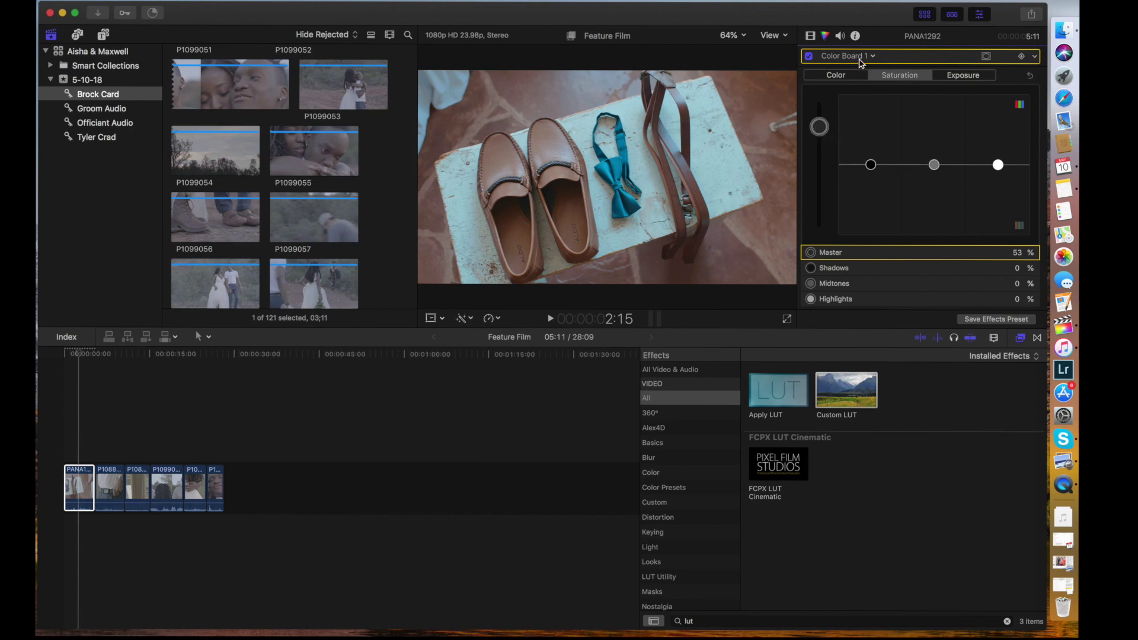
click(861, 59)
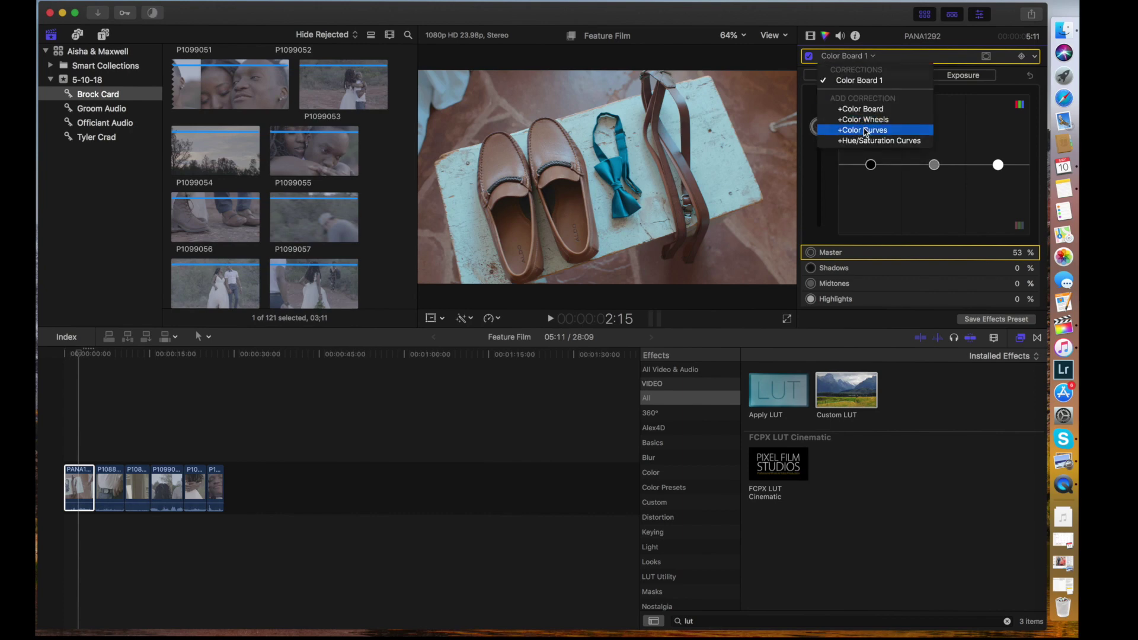
click(865, 131)
Add low, midtone and highlight points to the luma curve and slightly lift the black point
click(852, 169)
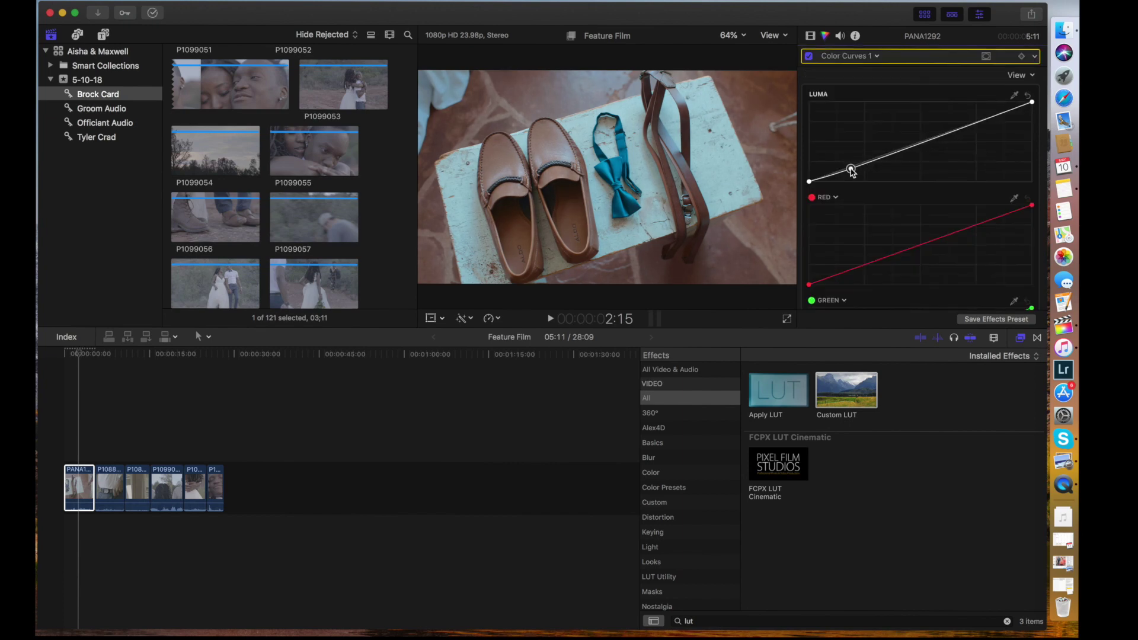
drag(852, 169, 853, 171)
click(916, 146)
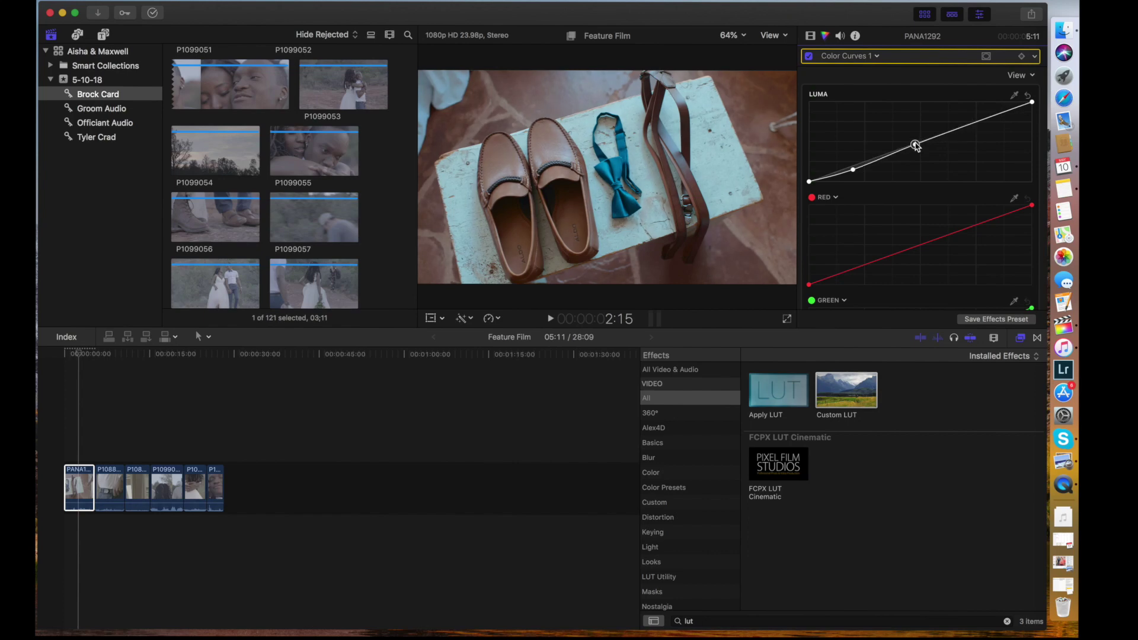
drag(916, 145, 917, 143)
click(978, 121)
click(810, 182)
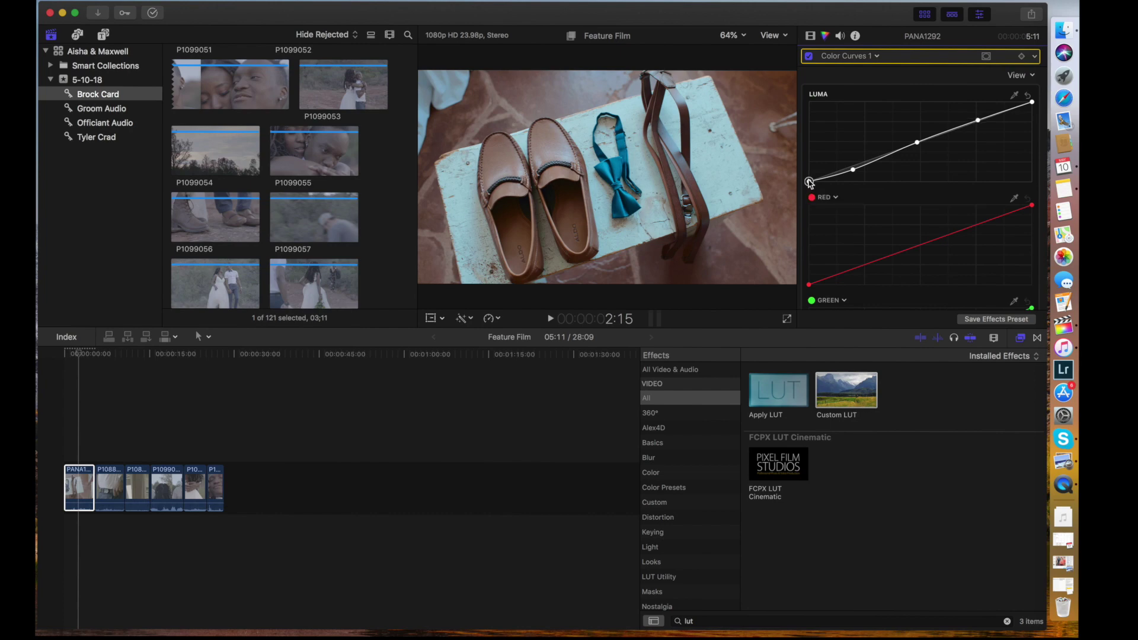
mouse_move(809, 183)
mouse_down()
mouse_move(810, 172)
mouse_move(810, 184)
mouse_up()
click(857, 56)
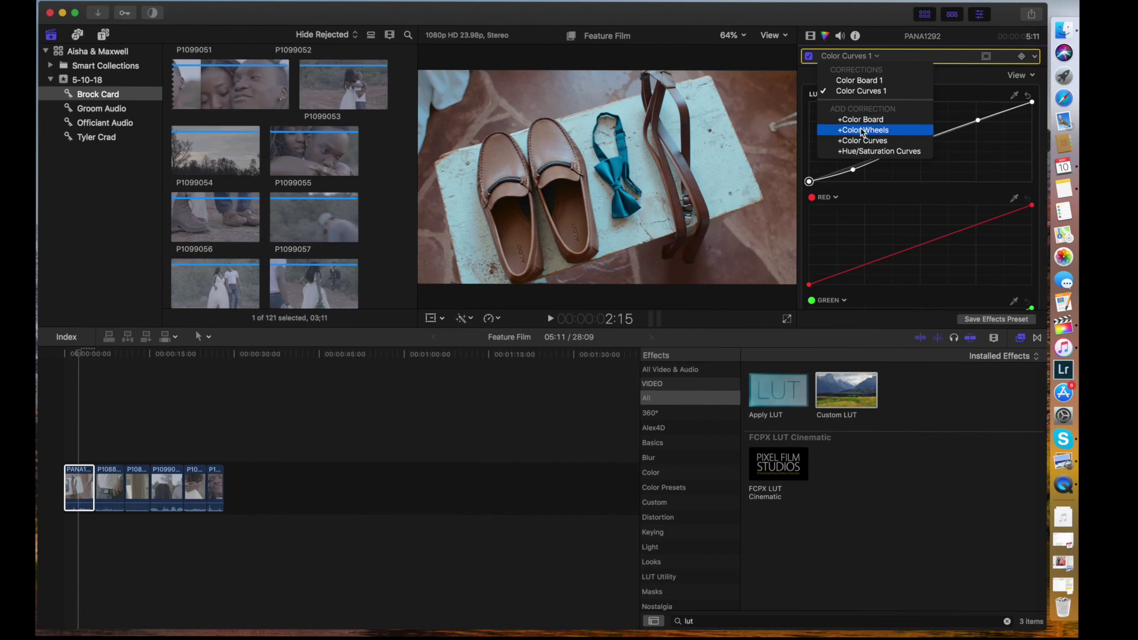
Add Color Wheels, nudge the Master wheel toward orange, and toggle it off and on to compare
click(863, 130)
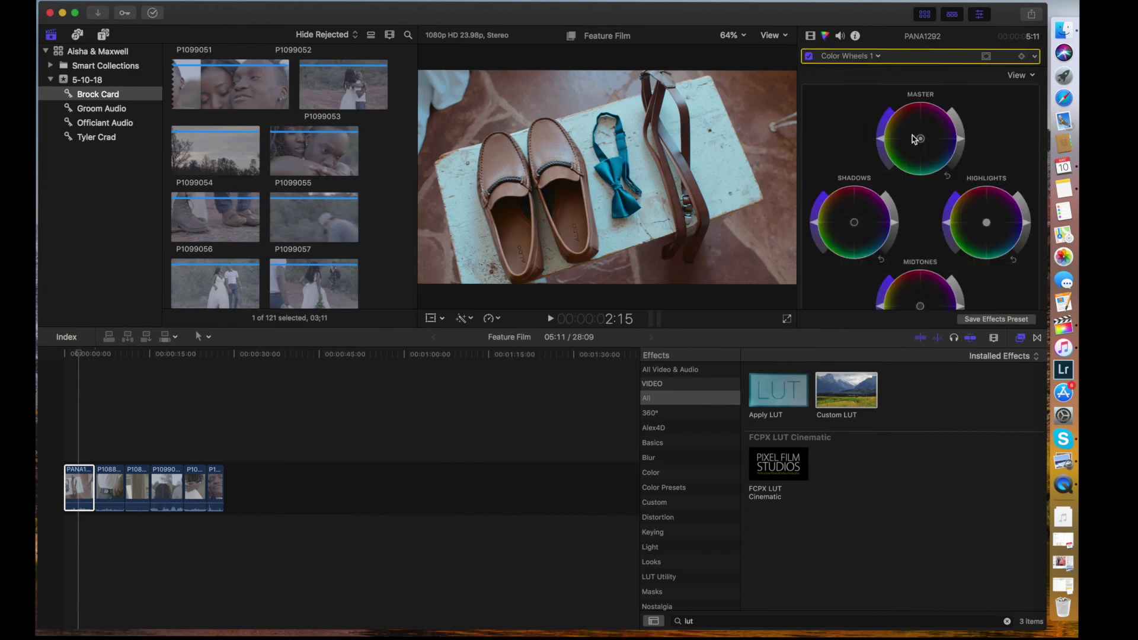
scroll(1000, 122, down, 1)
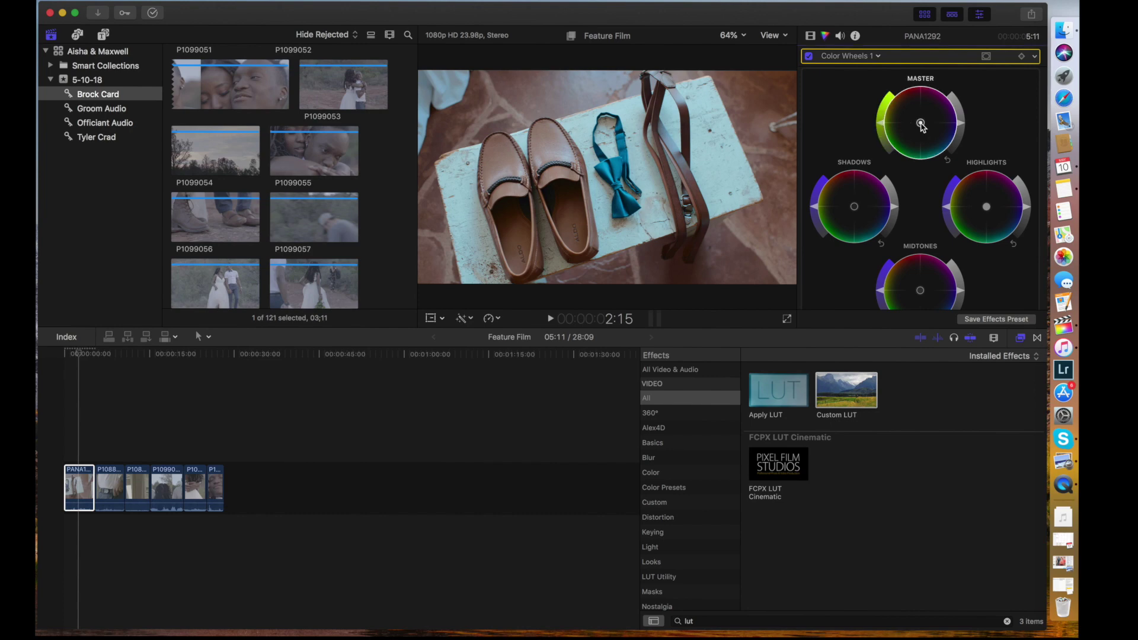
drag(922, 127, 914, 120)
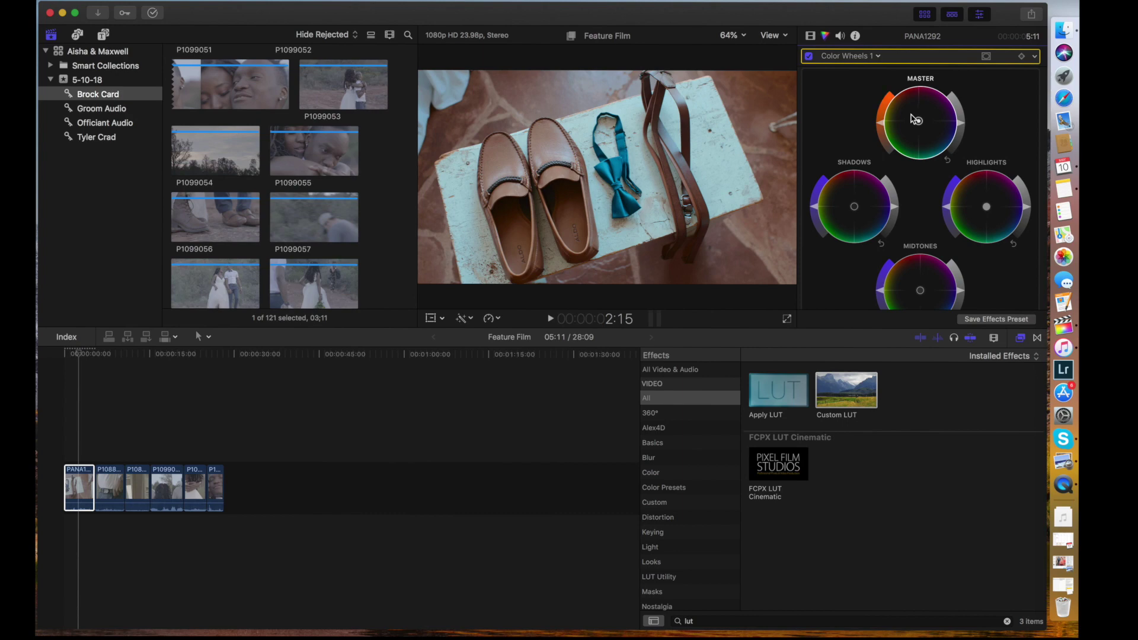
click(810, 55)
click(811, 55)
Compare the grade against the ungraded shot, then add a low point to the Color Curves 1 luma curve
click(811, 37)
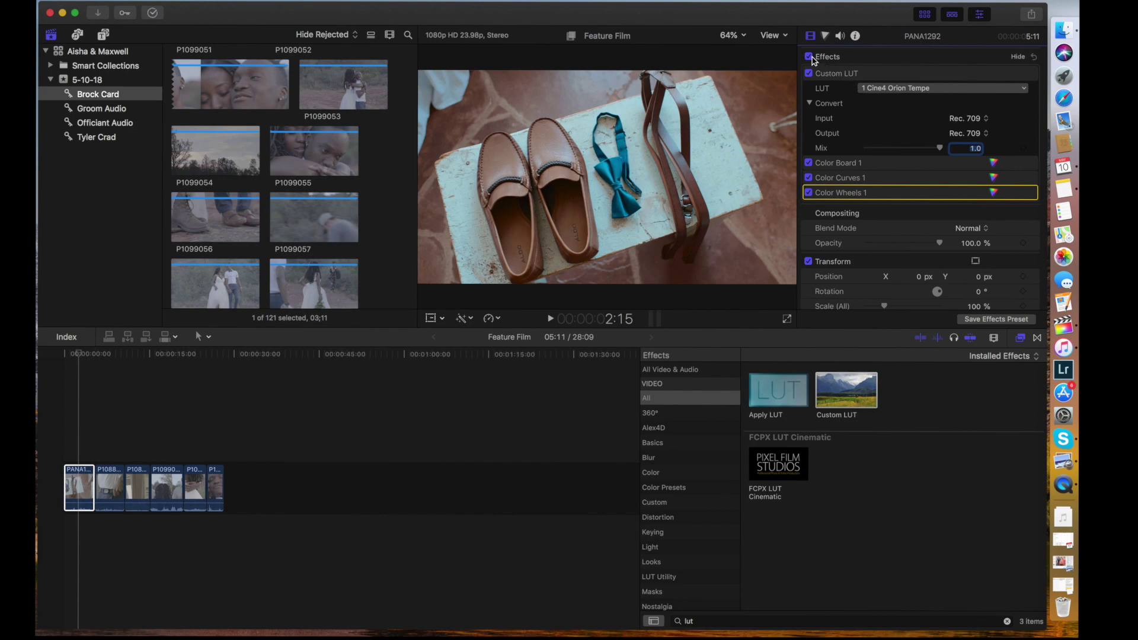
click(809, 56)
click(809, 57)
click(809, 57)
click(809, 57)
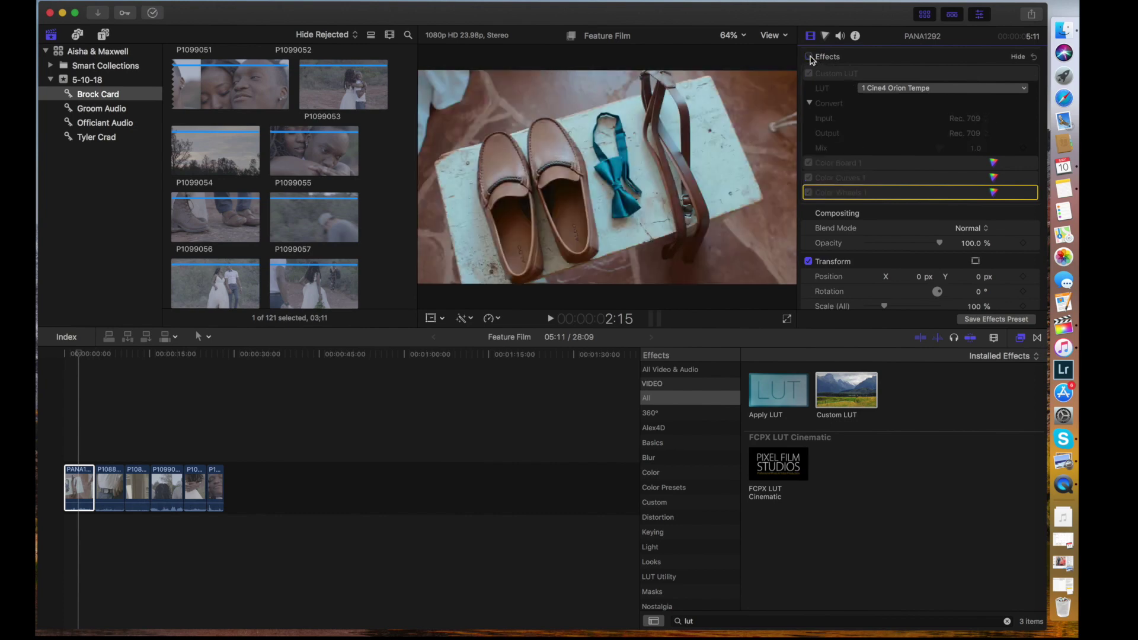
double_click(900, 185)
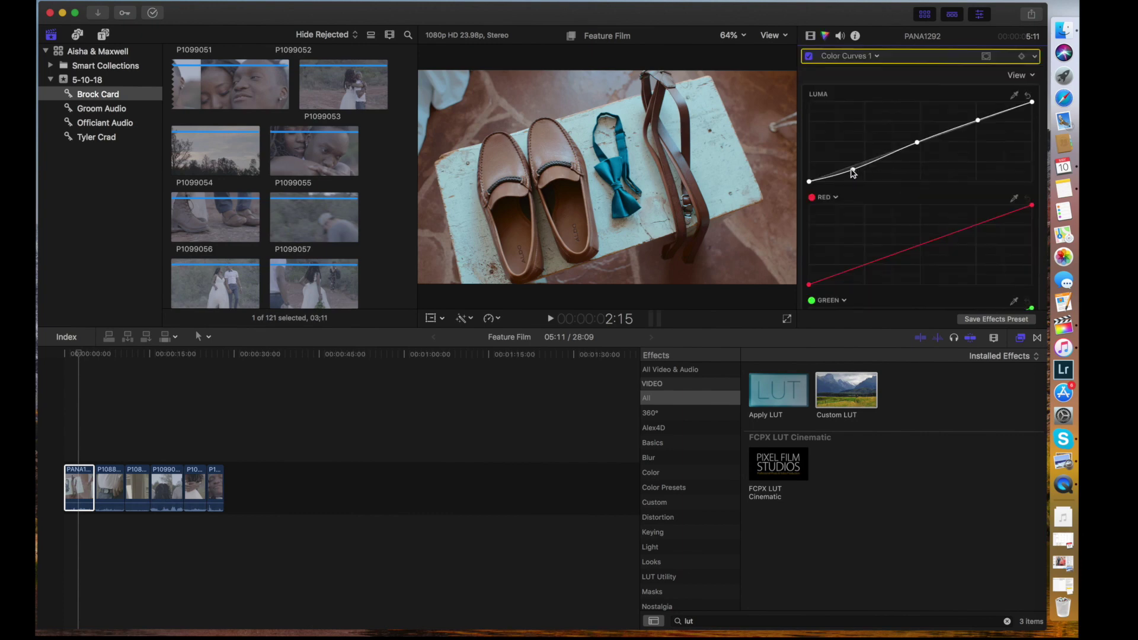
click(854, 172)
click(810, 37)
Repeatedly switch the clip's full grade off and on to judge it against the original
click(810, 56)
click(809, 56)
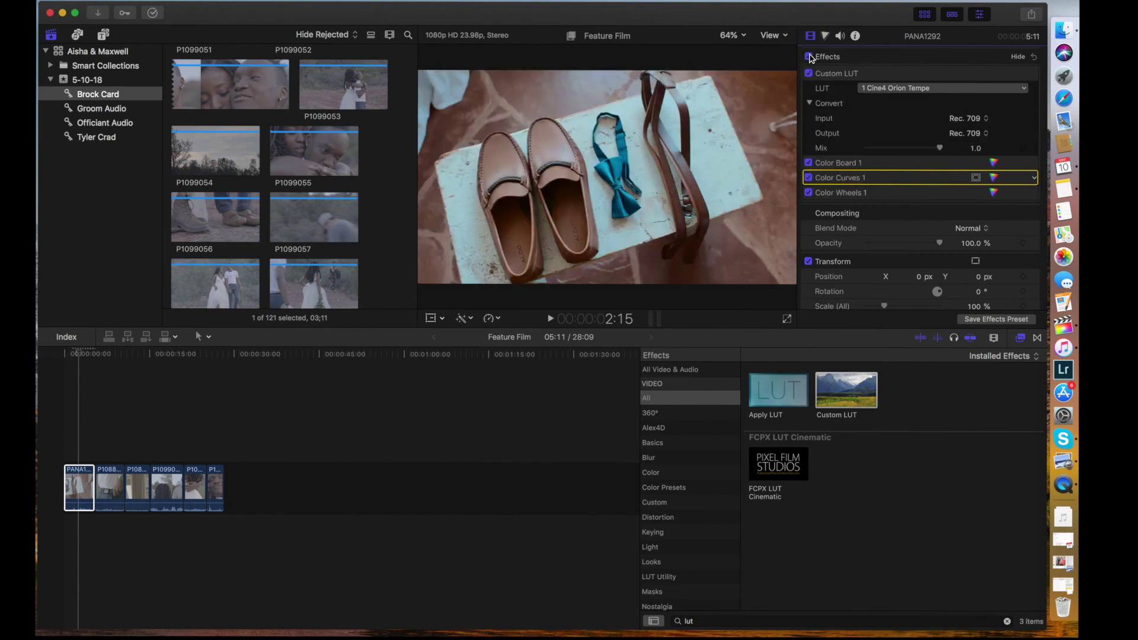
click(810, 56)
click(810, 57)
click(810, 56)
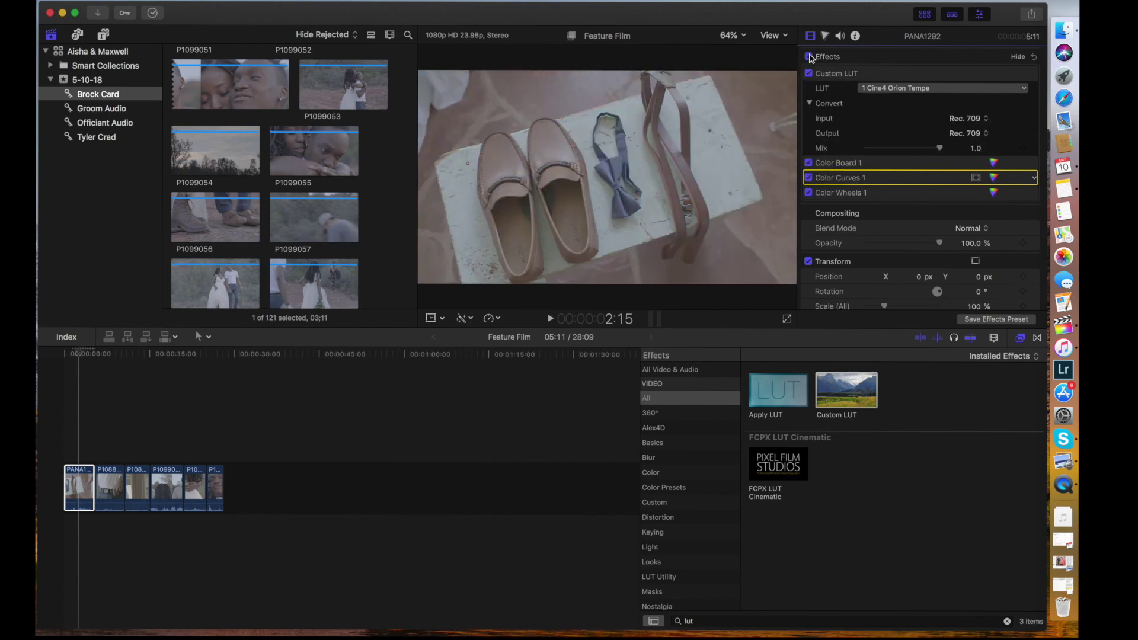
click(810, 56)
click(810, 56)
click(810, 56)
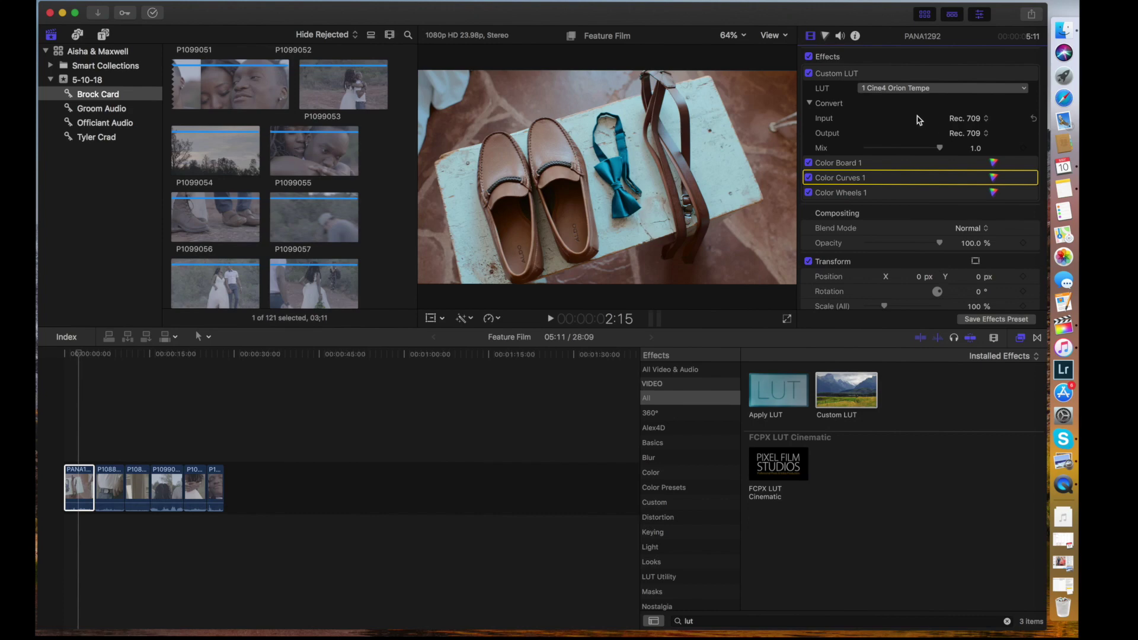
Swap the LUT to 1 Cine4 Humphreys and reset the Master colour wheel
click(919, 87)
mouse_move(865, 119)
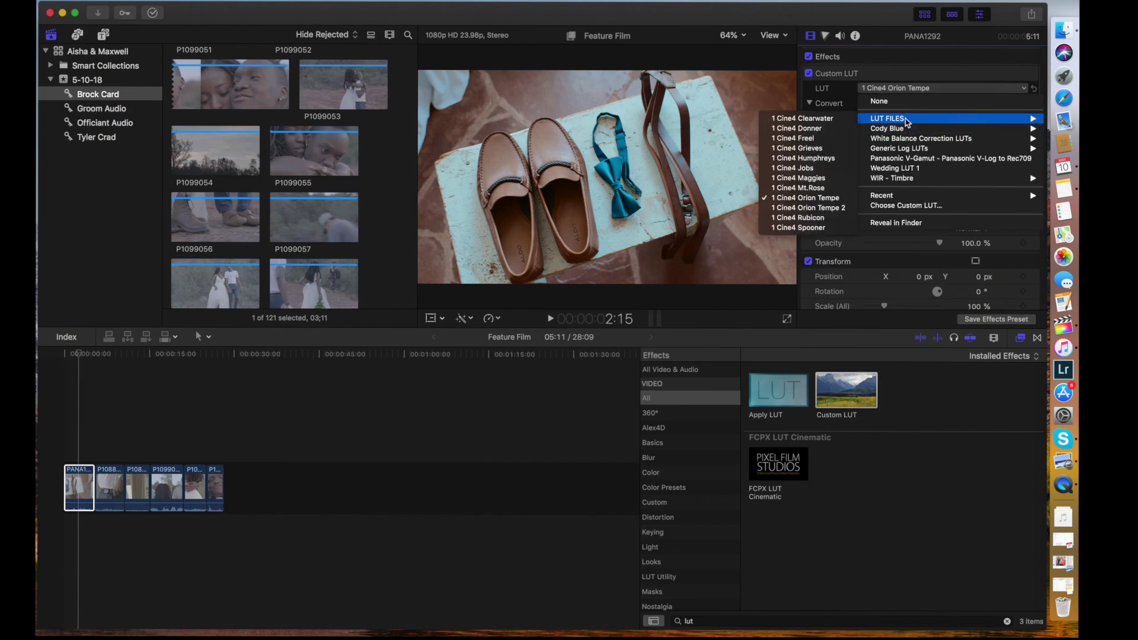
click(838, 159)
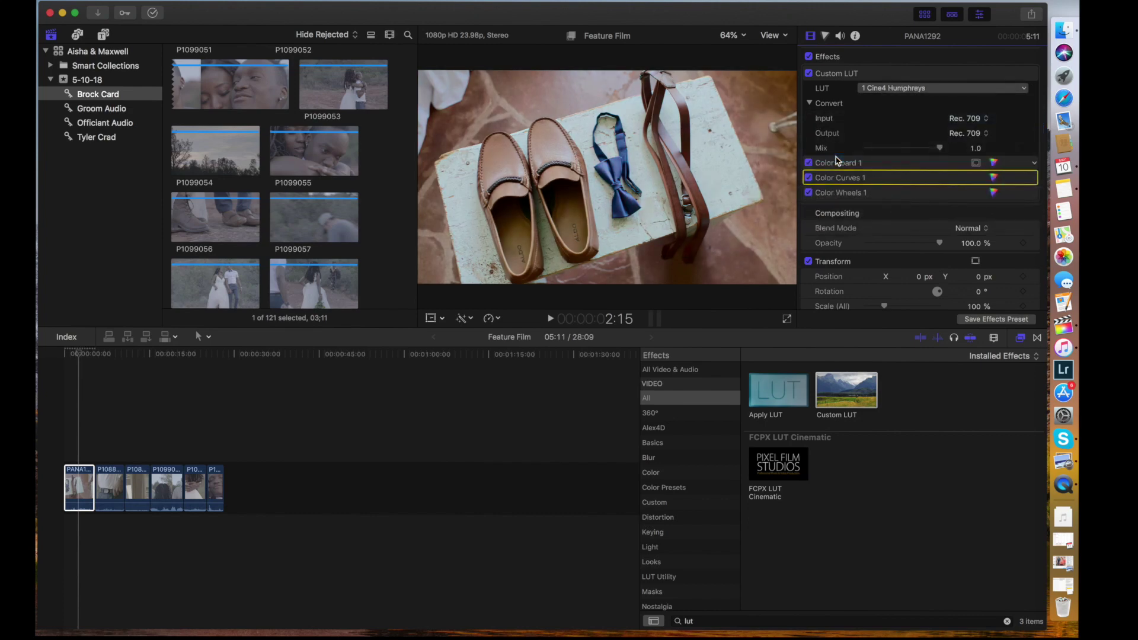
click(927, 192)
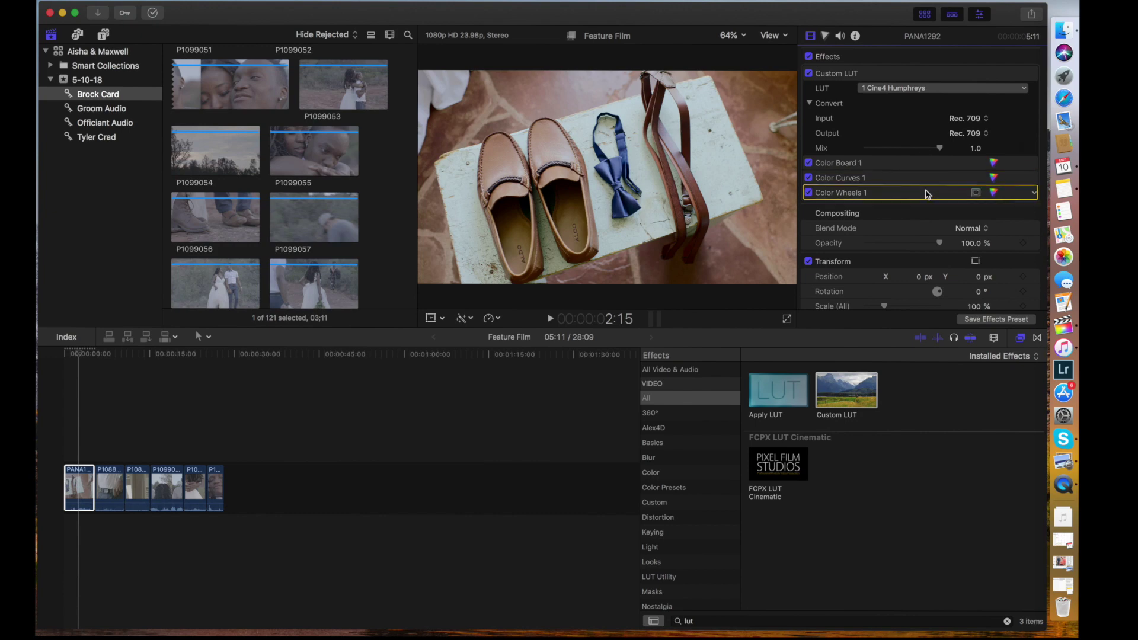
key(super+6)
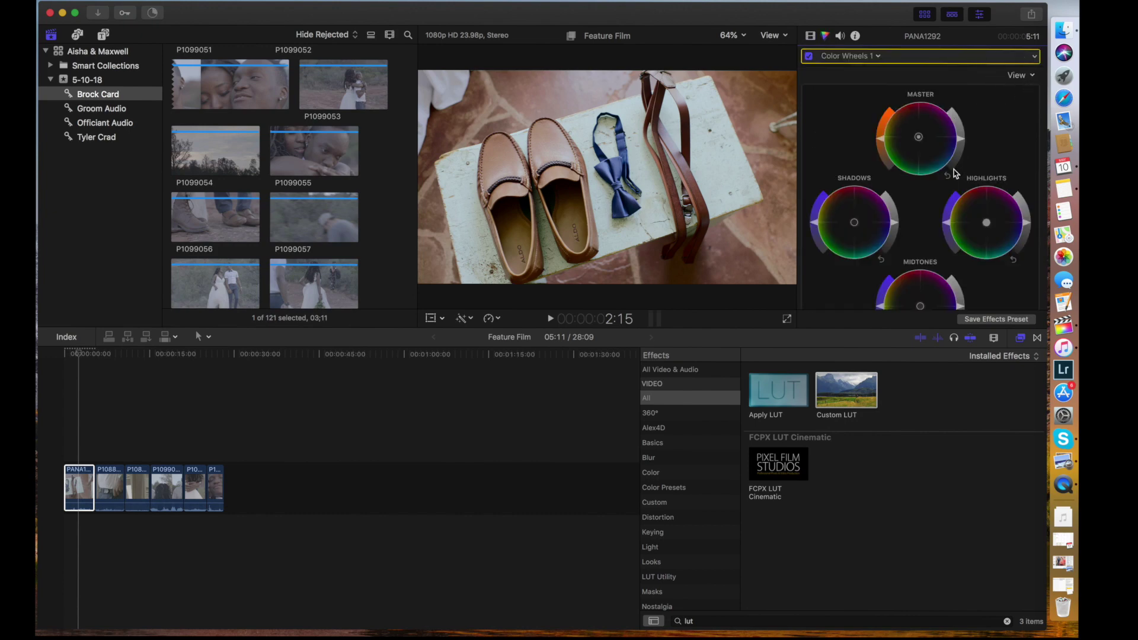
click(948, 176)
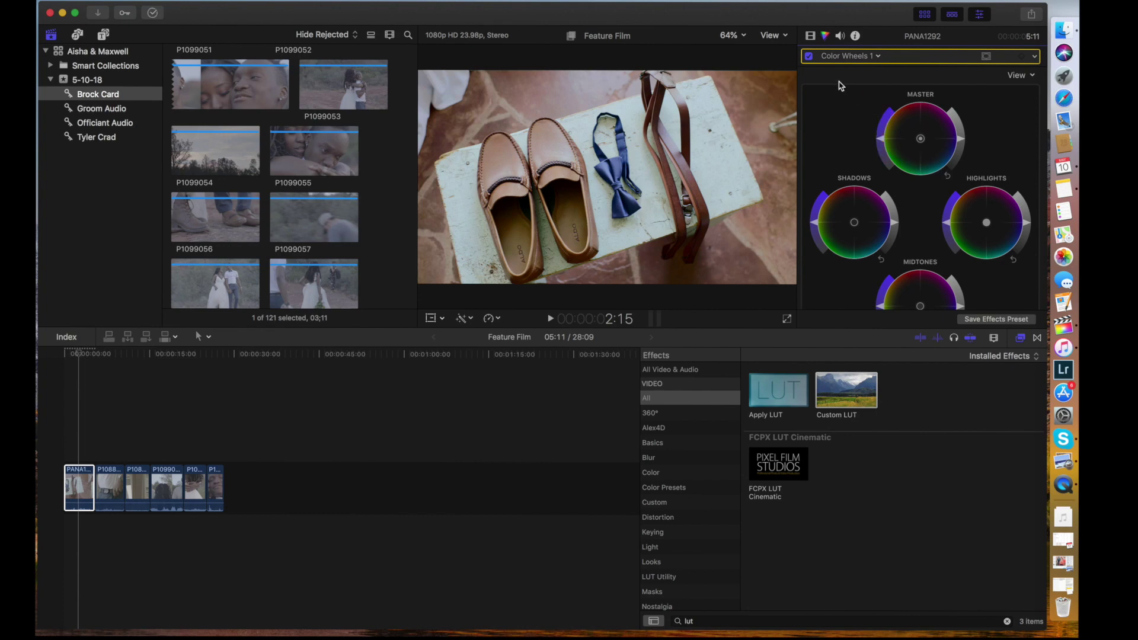
Reset the Color Curves 1 luma curve, then deepen a low point and raise a midtone point
click(832, 57)
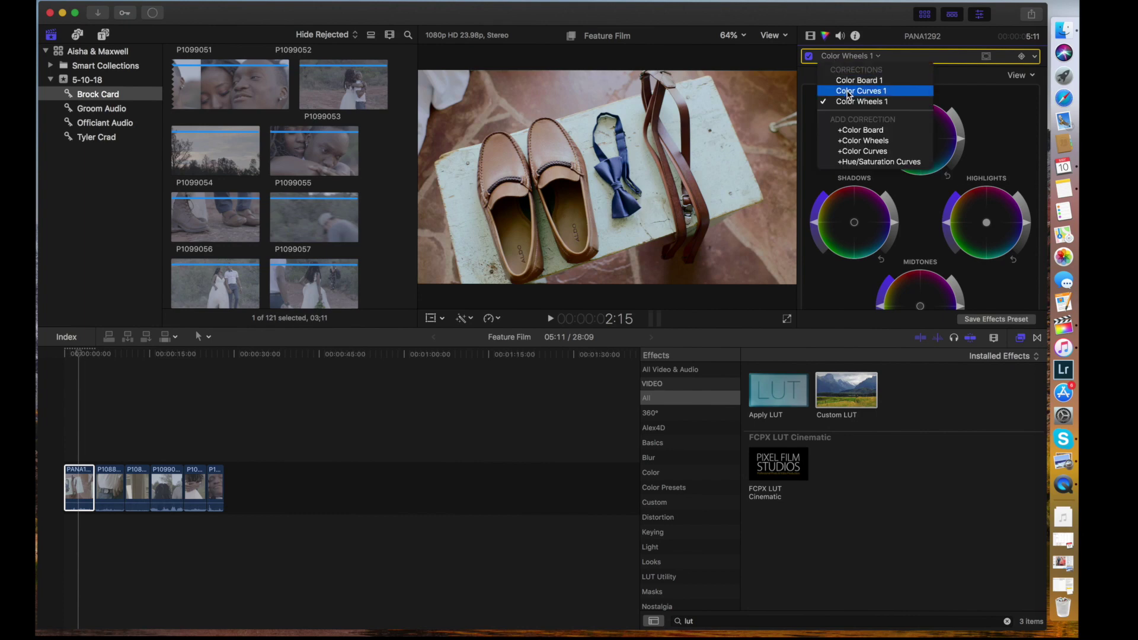
click(849, 92)
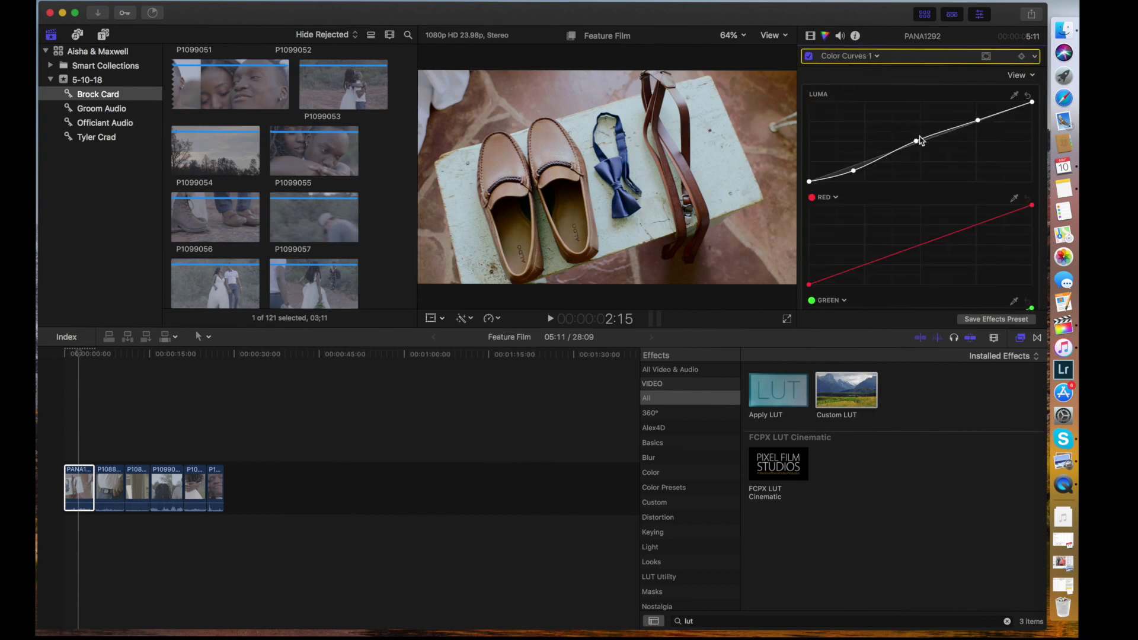
click(1028, 95)
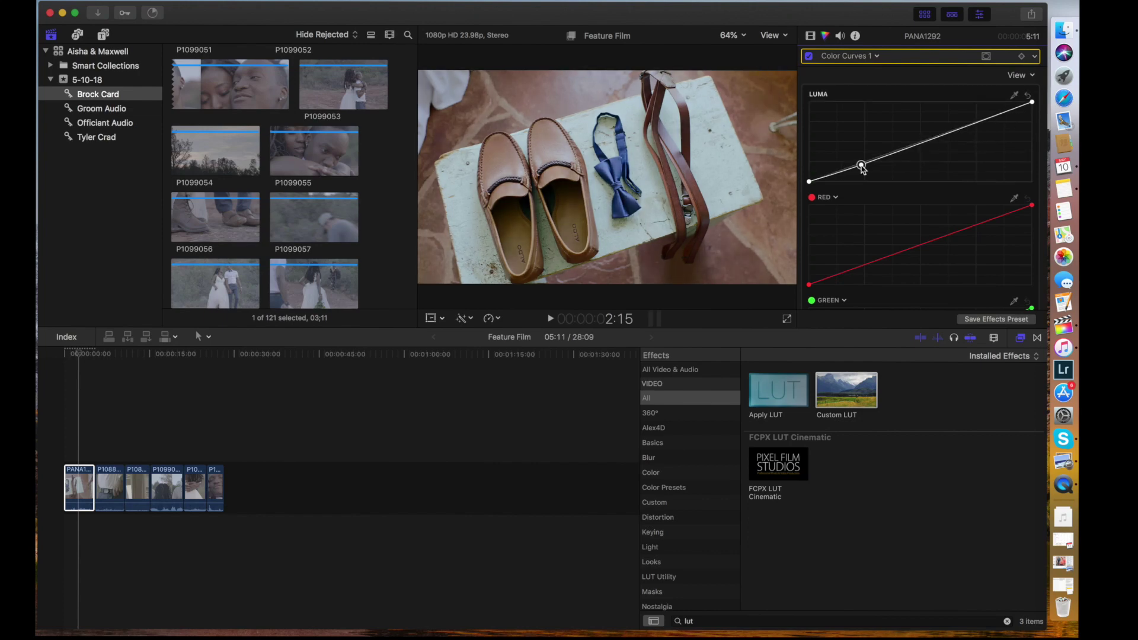
drag(862, 168, 863, 171)
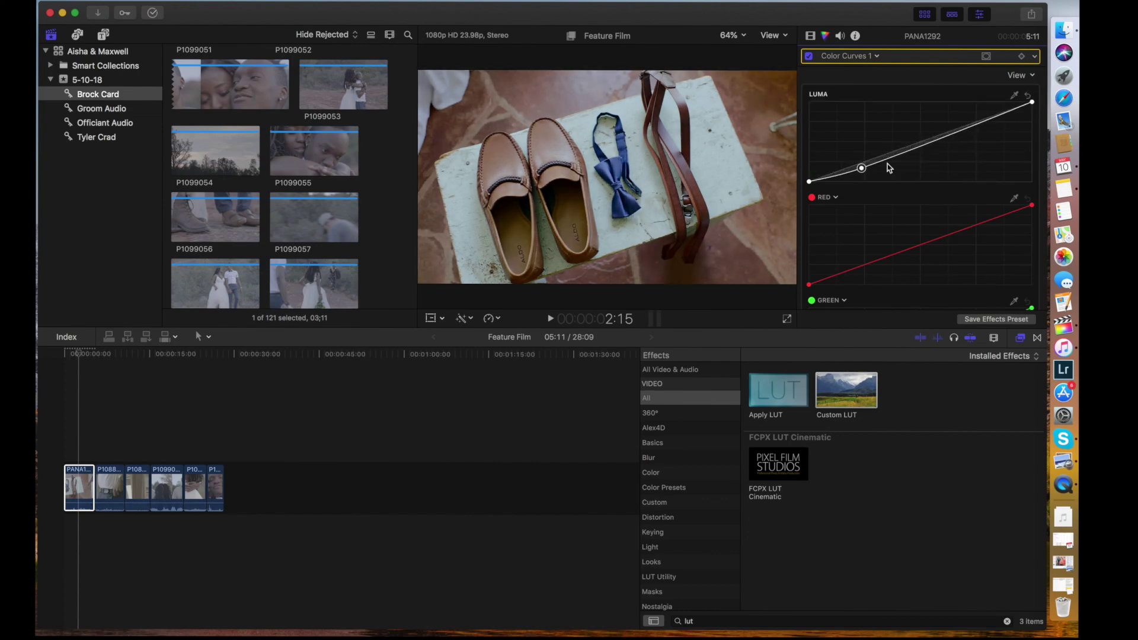
click(921, 147)
drag(921, 147, 923, 140)
click(848, 59)
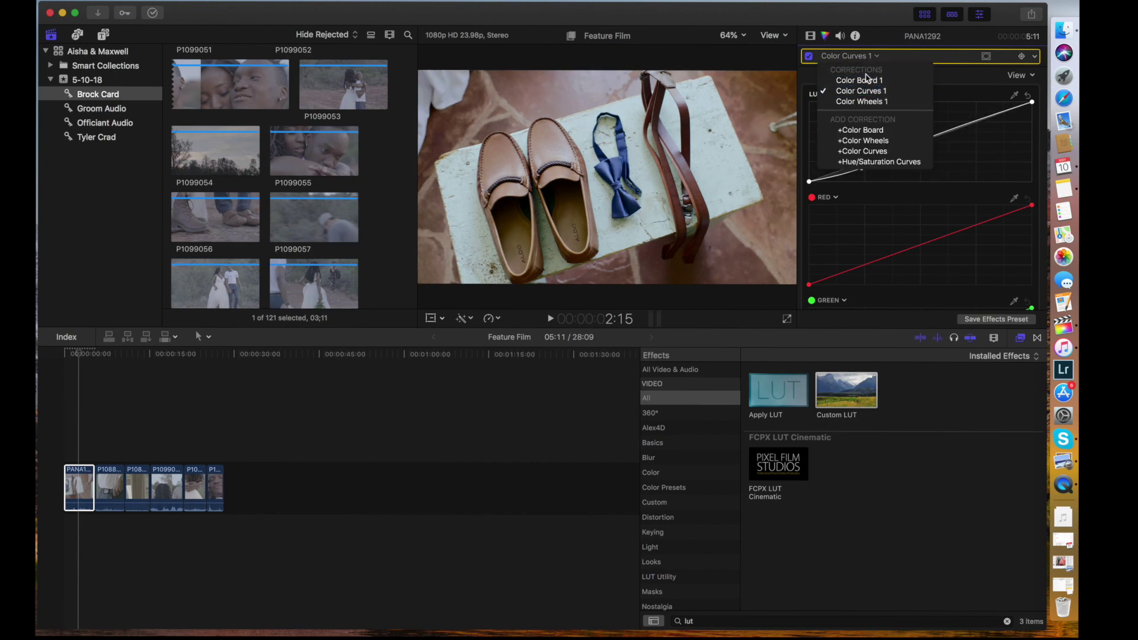
Set Color Board saturation to Master 82%, Midtones 23%, Shadows 12% and Highlights 11%
click(862, 80)
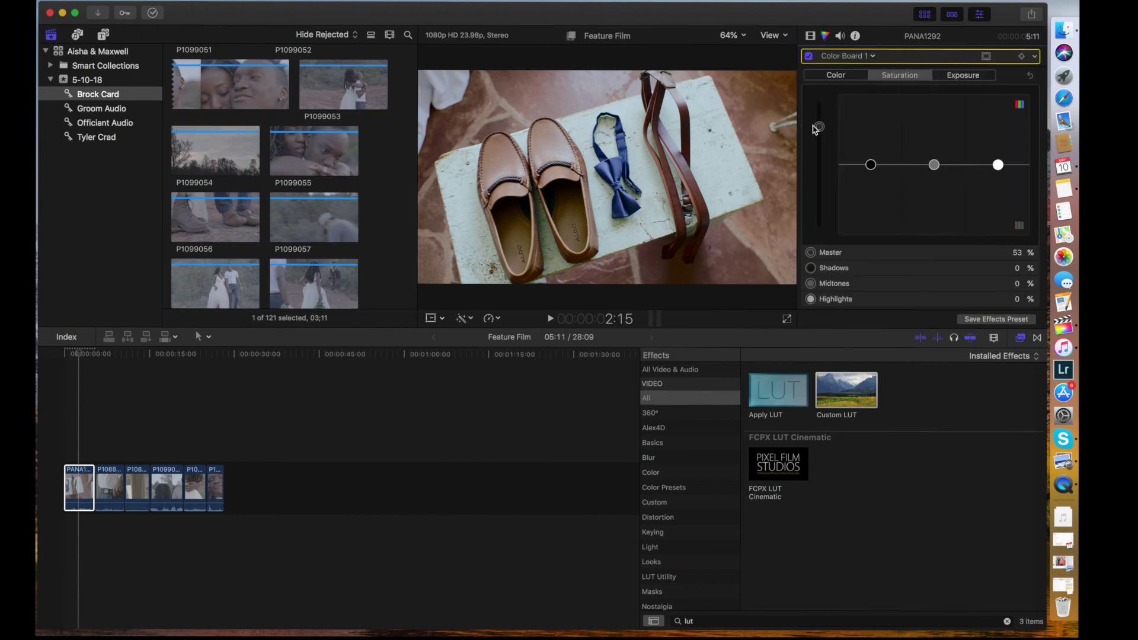
drag(819, 127, 820, 107)
drag(934, 166, 934, 149)
drag(871, 164, 864, 160)
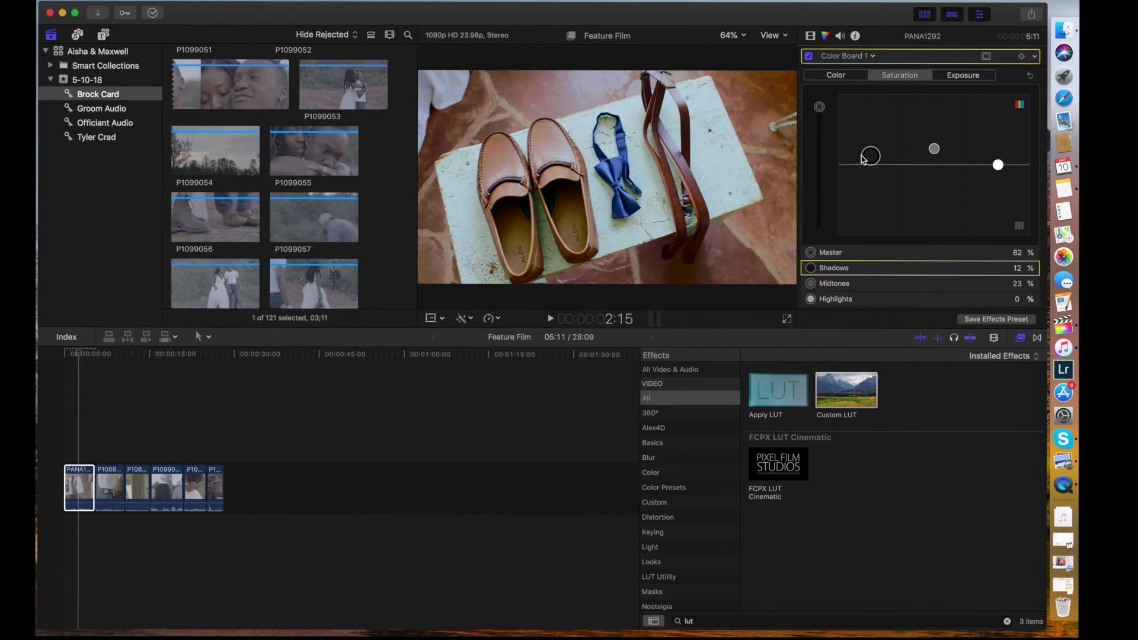
click(997, 164)
drag(998, 164, 999, 156)
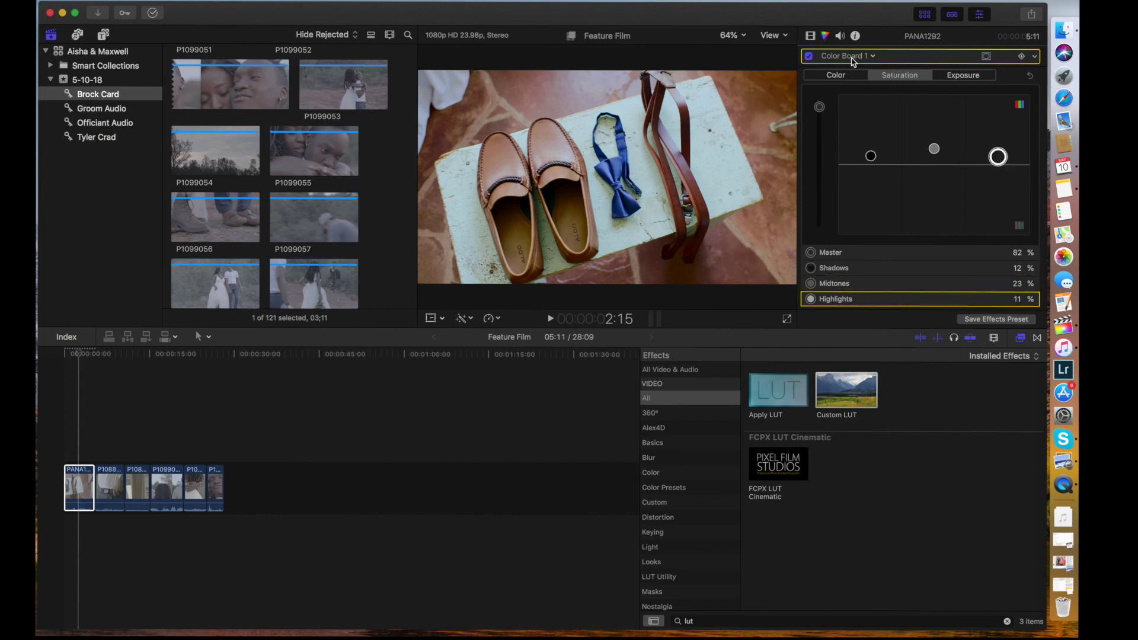
Toggle the clip's effects off and on to compare with the ungraded shot
click(811, 36)
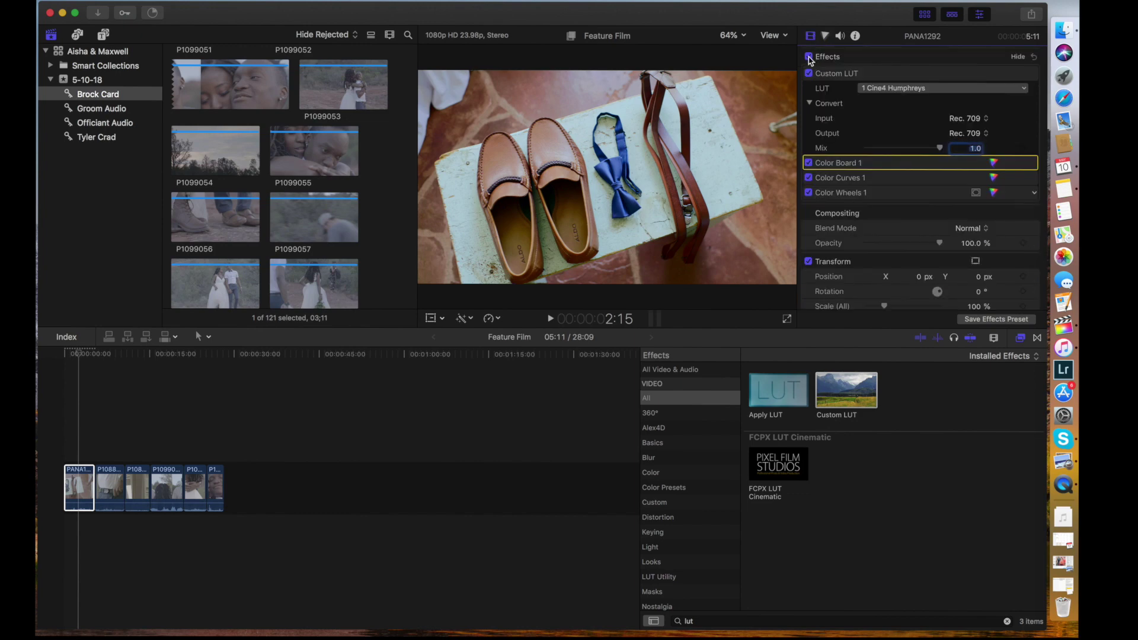
click(810, 57)
click(809, 57)
click(894, 91)
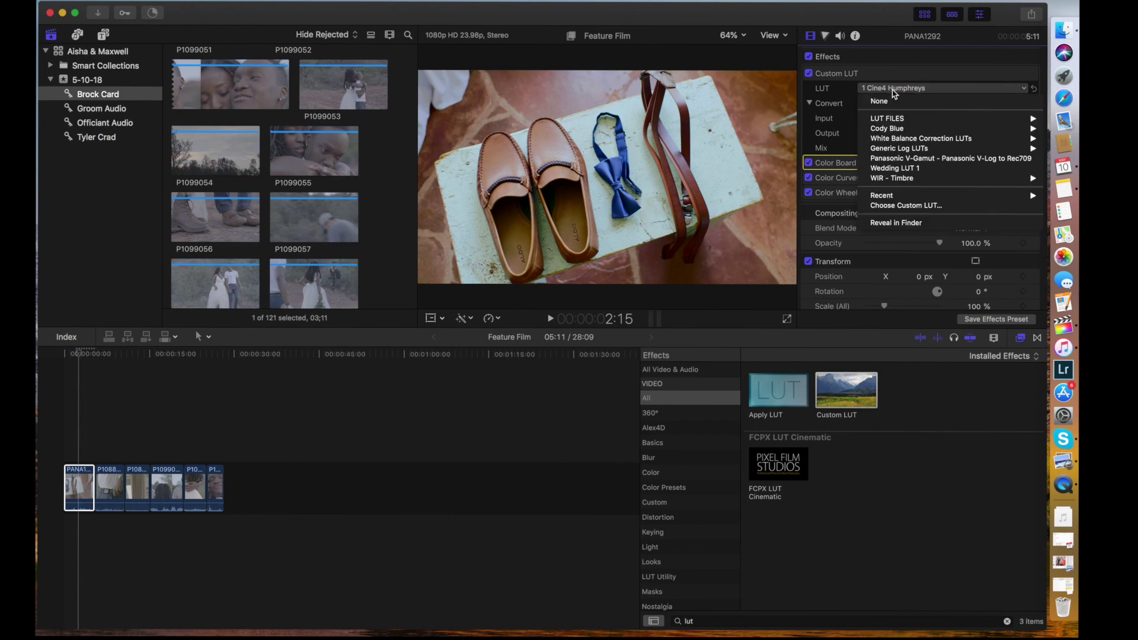
mouse_move(894, 120)
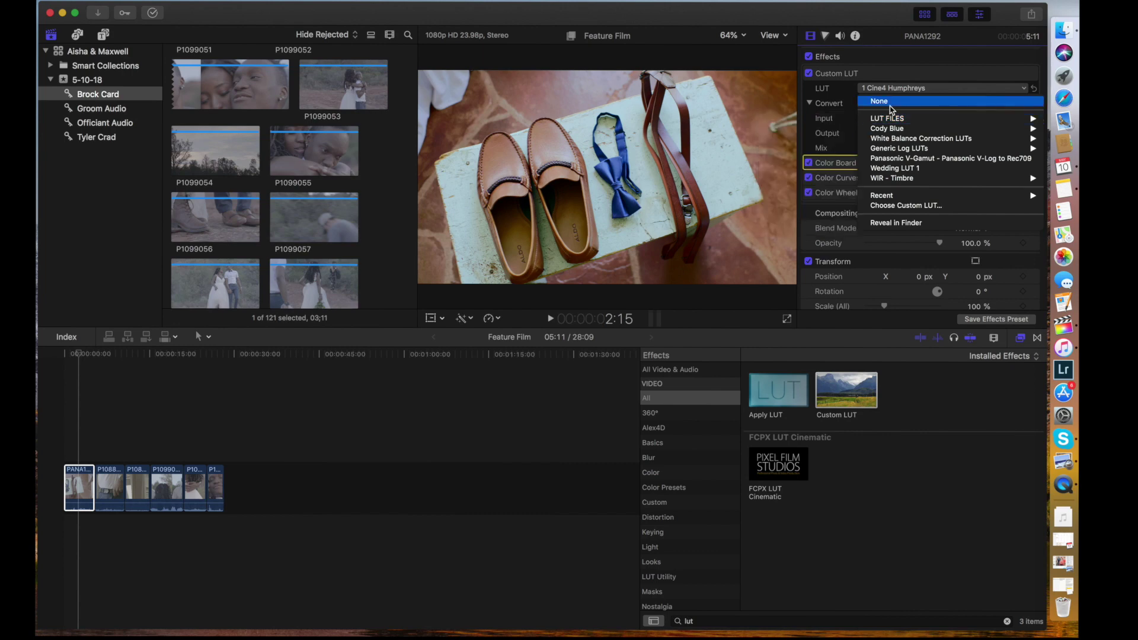
click(883, 76)
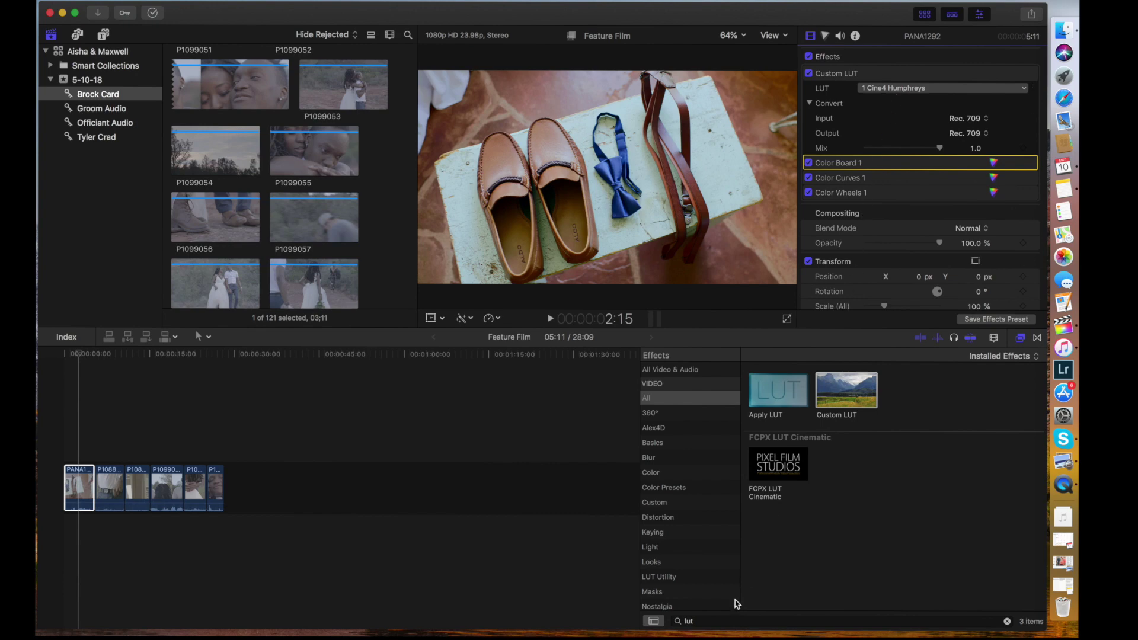
click(725, 621)
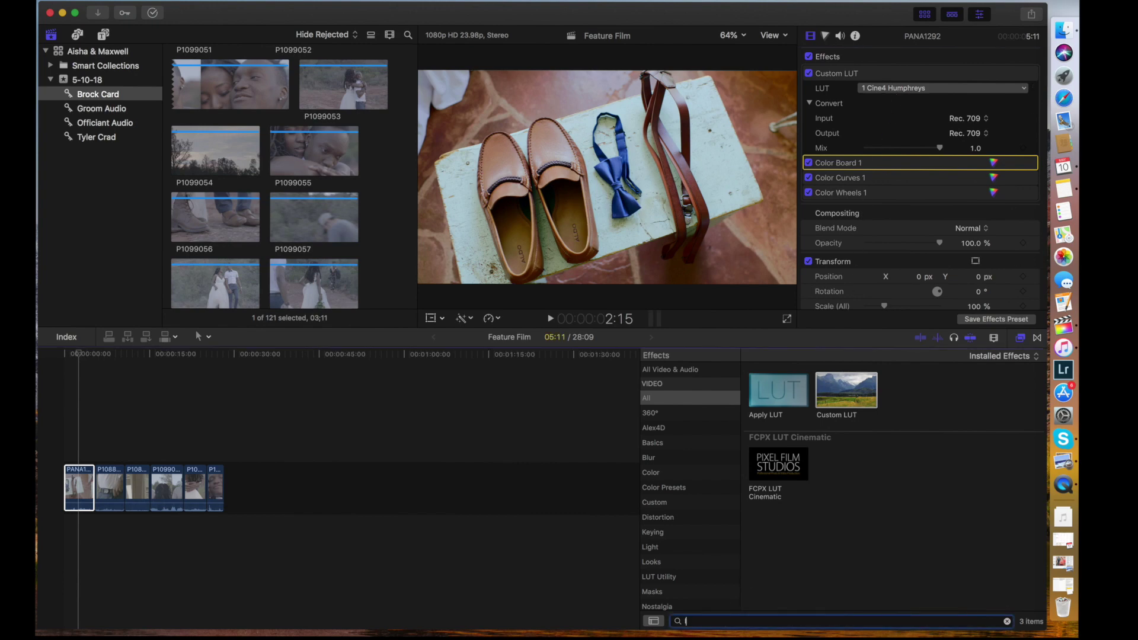
key(BackSpace)
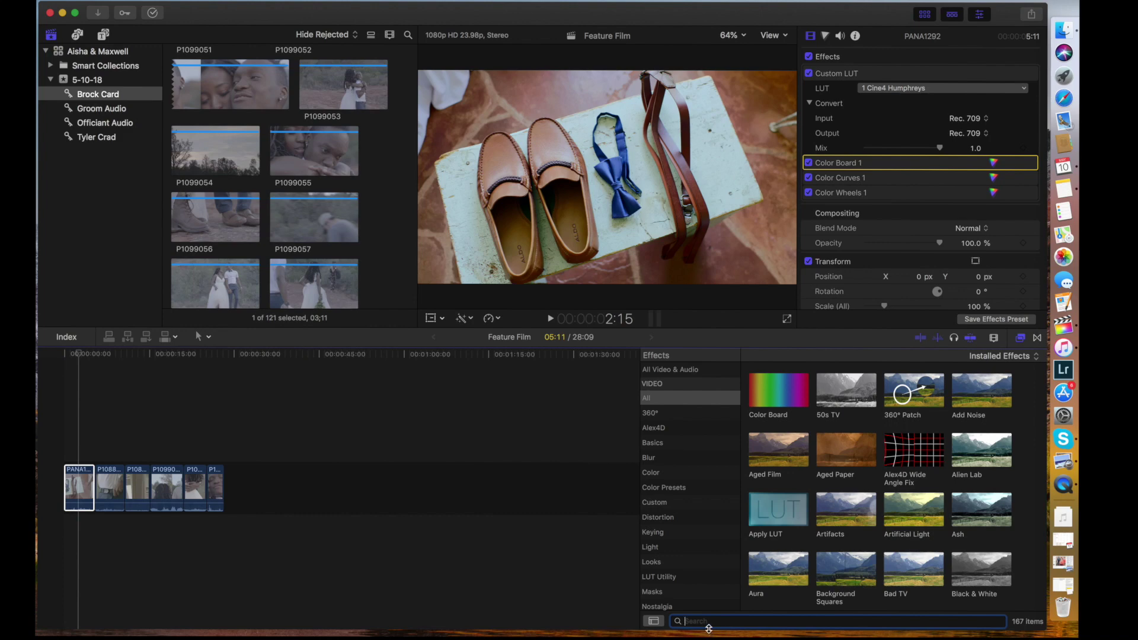
text(lut)
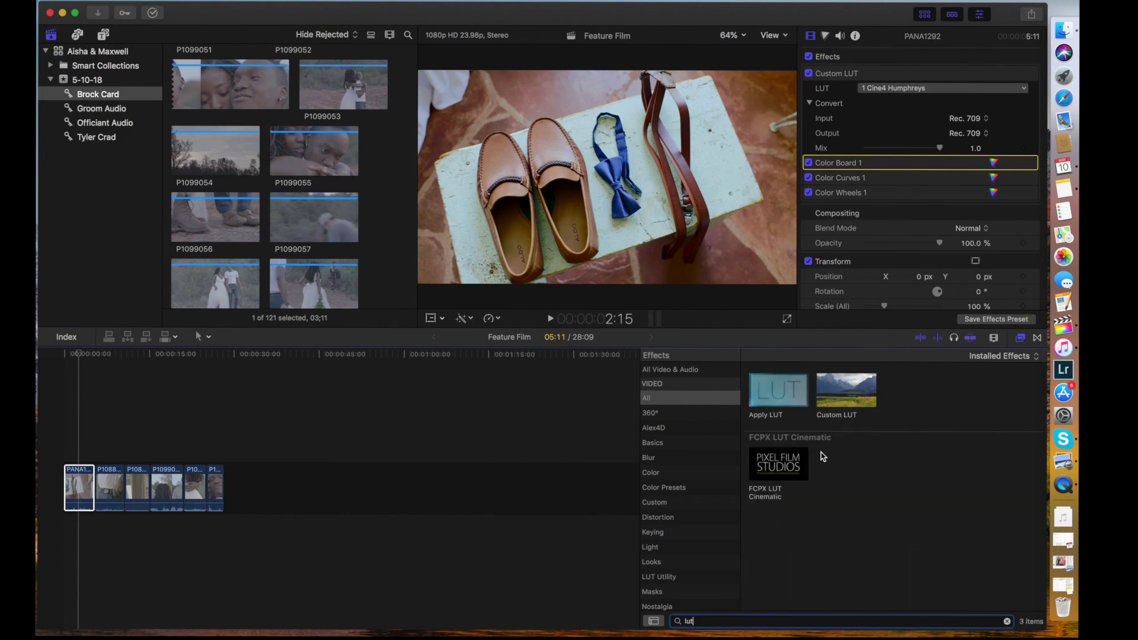